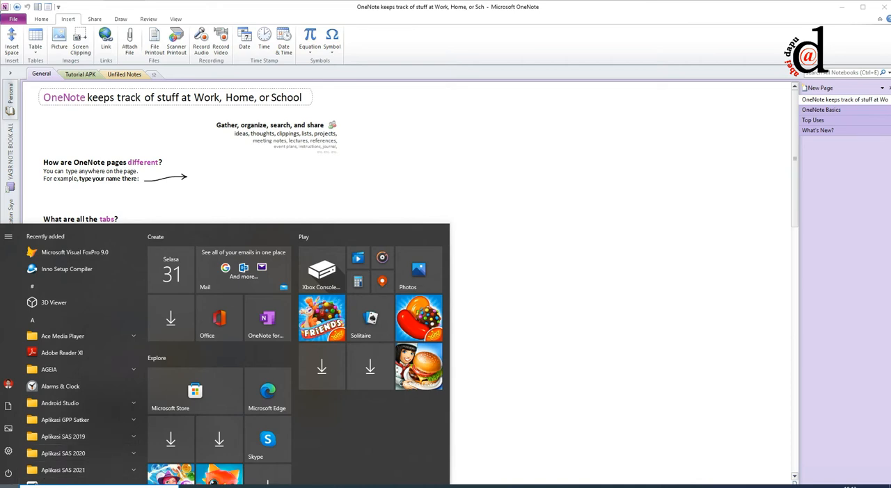
Step: Search Windows for "one" and open Microsoft OneNote 2010
click(98, 487)
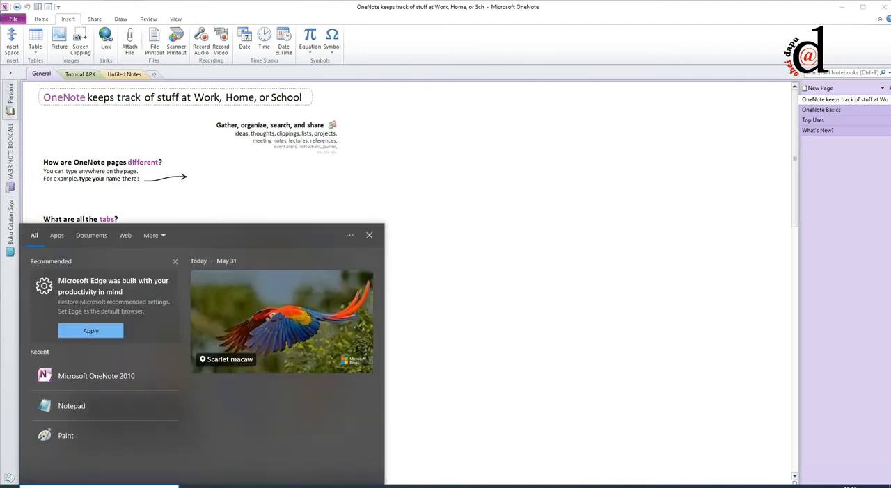
text(one)
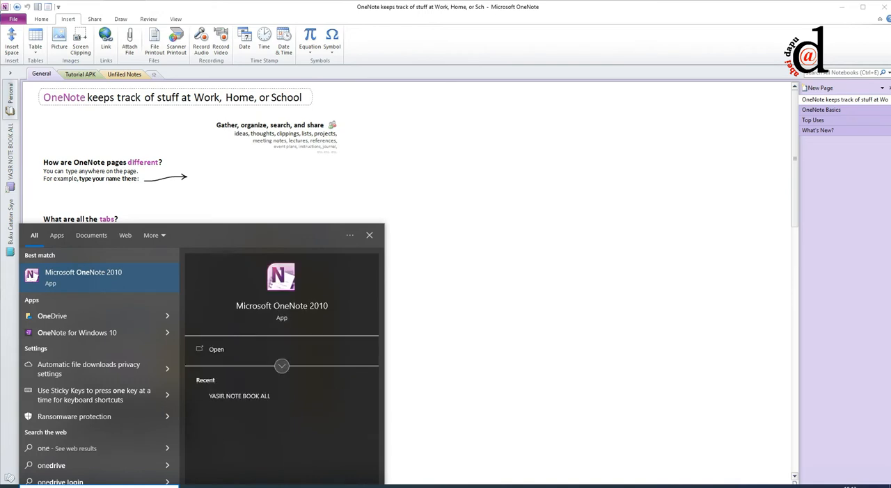
click(86, 278)
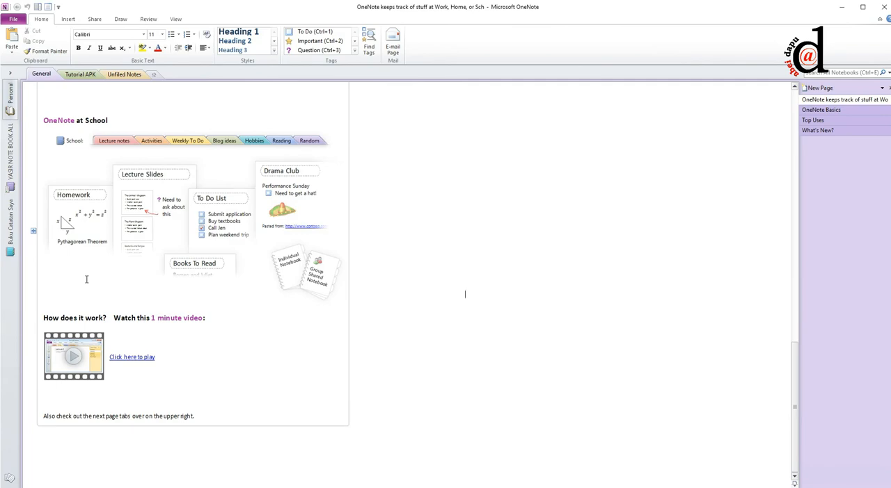
Step: Look through the introductory page of the General section, including the diagram explaining notebooks, sections and pages
scroll(726, 330, up, 15)
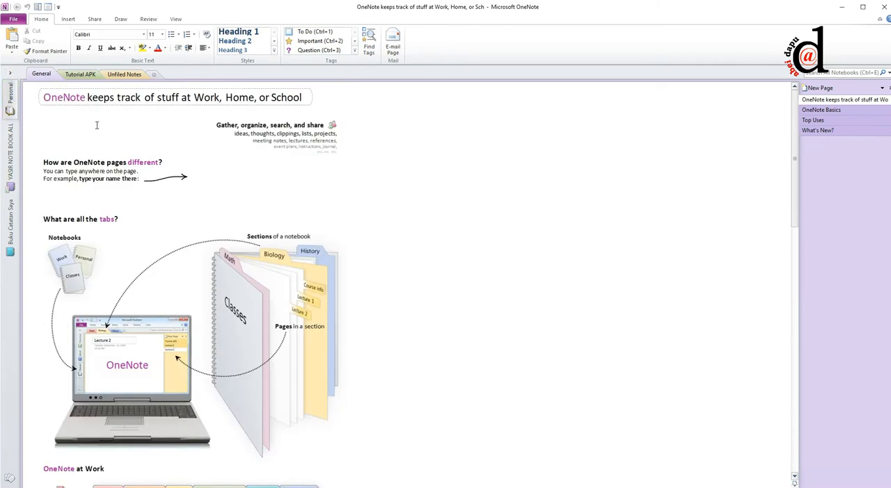
scroll(171, 256, down, 2)
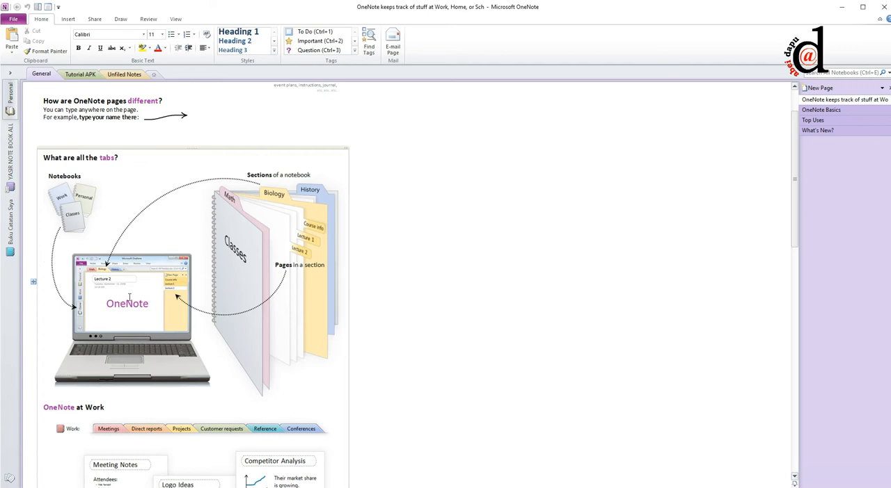
scroll(129, 298, down, 3)
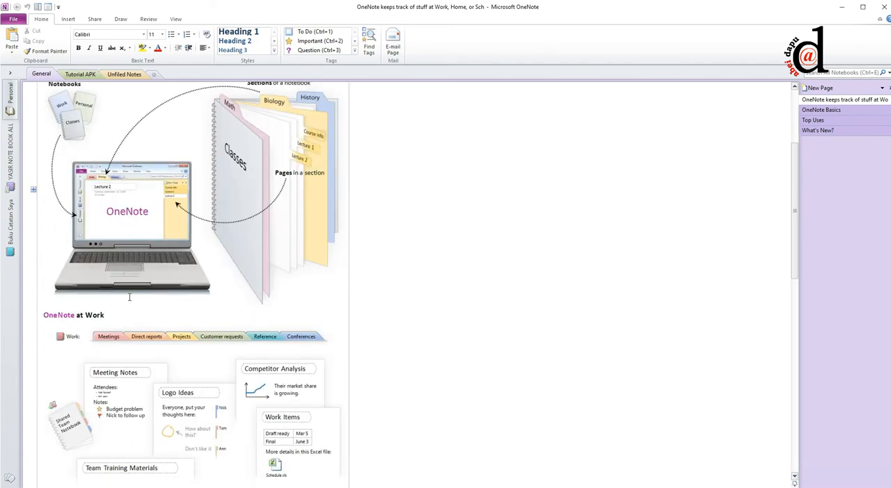
scroll(129, 298, down, 2)
scroll(154, 217, up, 3)
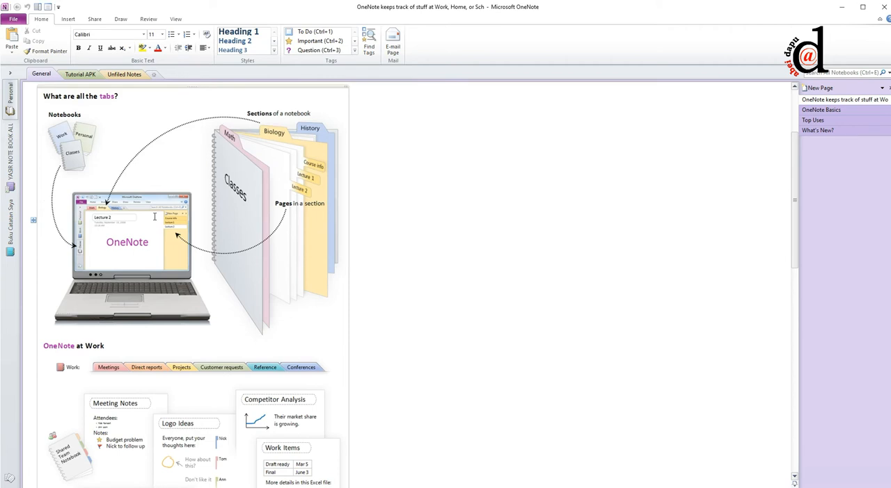
scroll(155, 216, down, 4)
scroll(154, 216, up, 4)
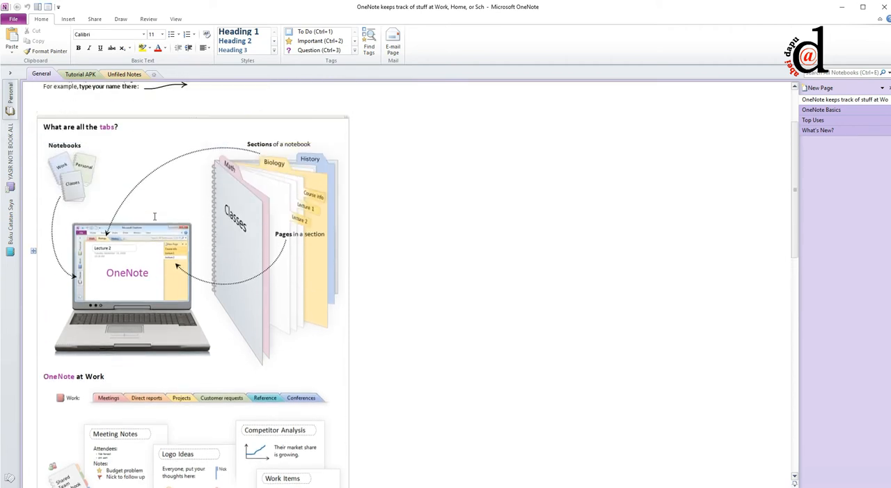
scroll(155, 217, up, 1)
scroll(243, 261, down, 12)
scroll(243, 261, down, 8)
scroll(243, 261, up, 20)
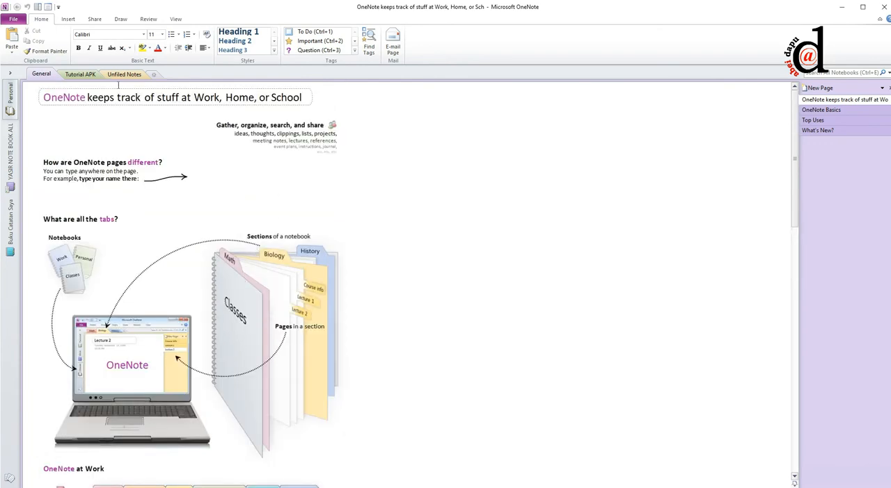
Step: Create a new notebook named Buku Saya on My Computer, stored in D:\Buku
click(14, 20)
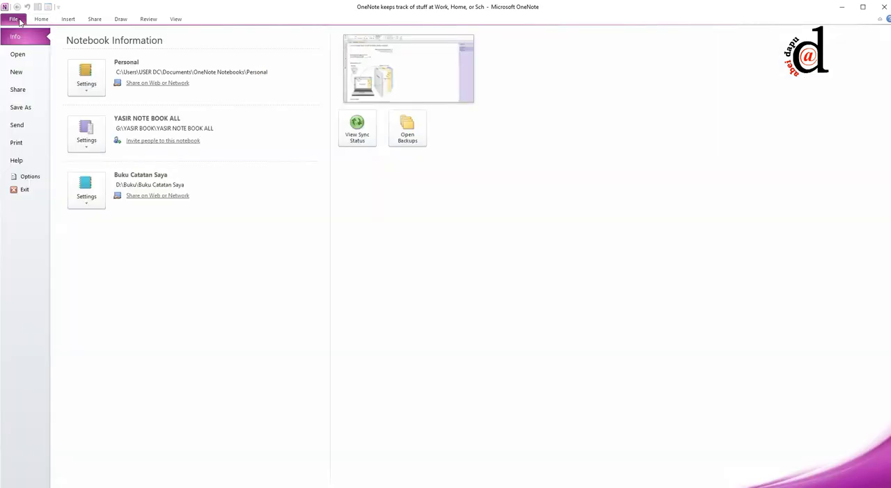
click(18, 74)
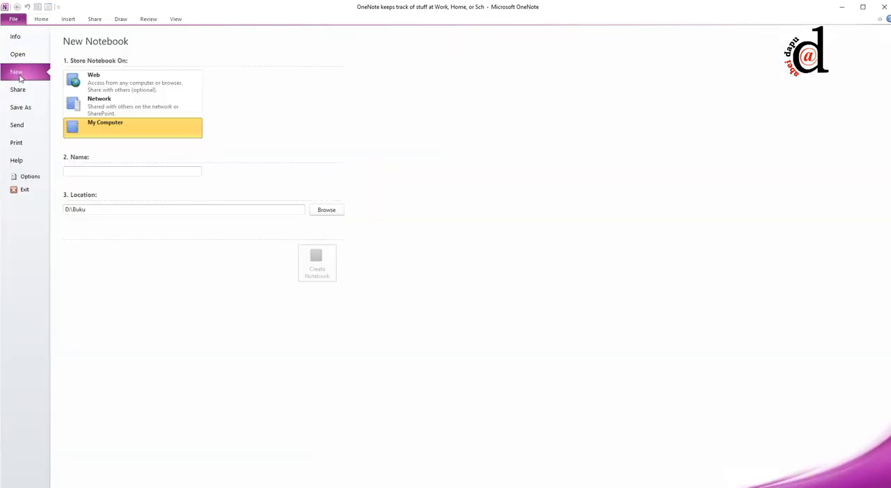
click(158, 171)
text(Buku )
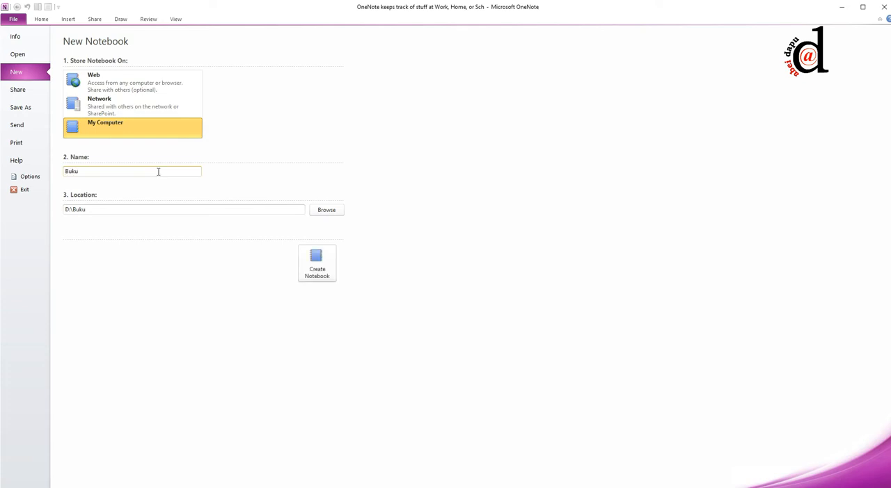
text(Saya)
double_click(87, 209)
click(99, 209)
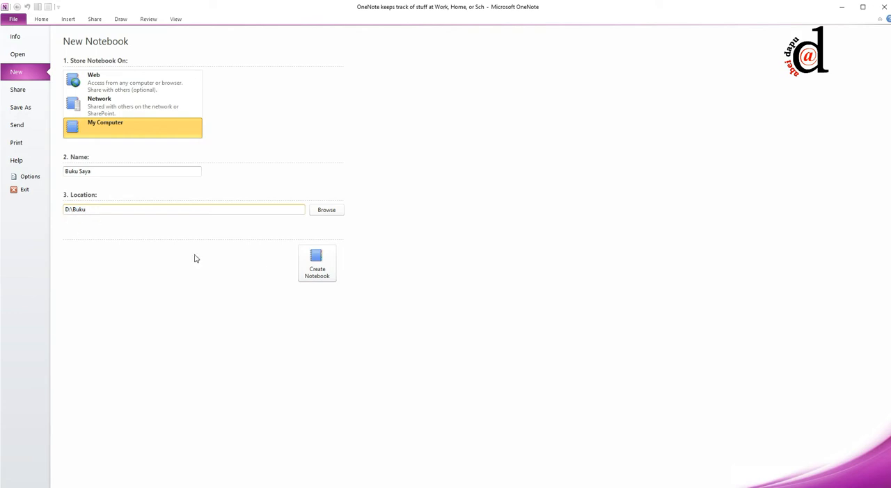
click(317, 276)
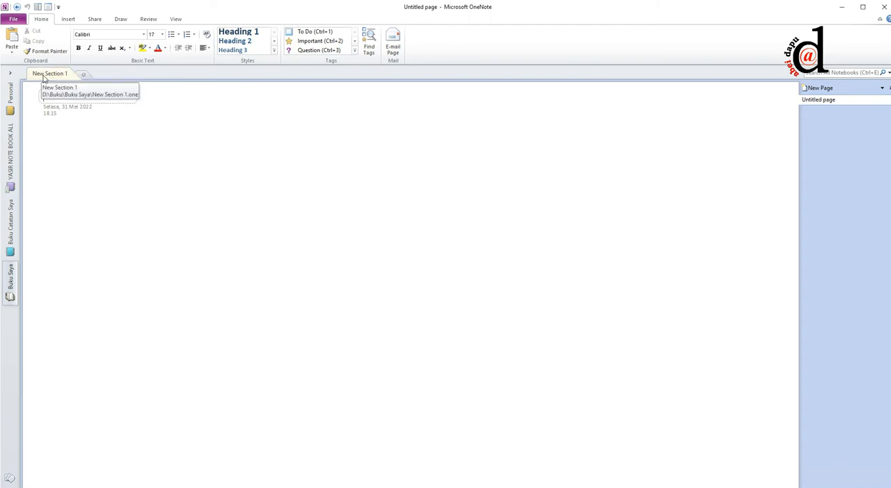
Step: Title the untitled page in the Buku Saya notebook "Sekolah"
click(11, 96)
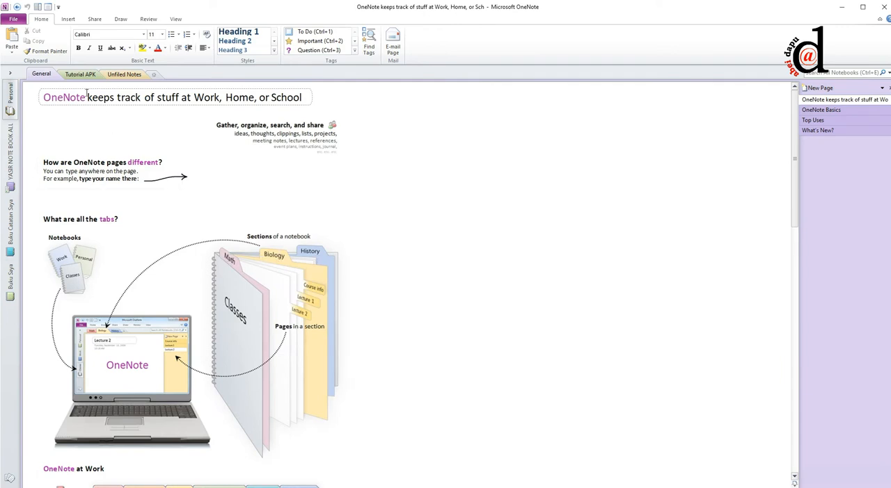
click(8, 279)
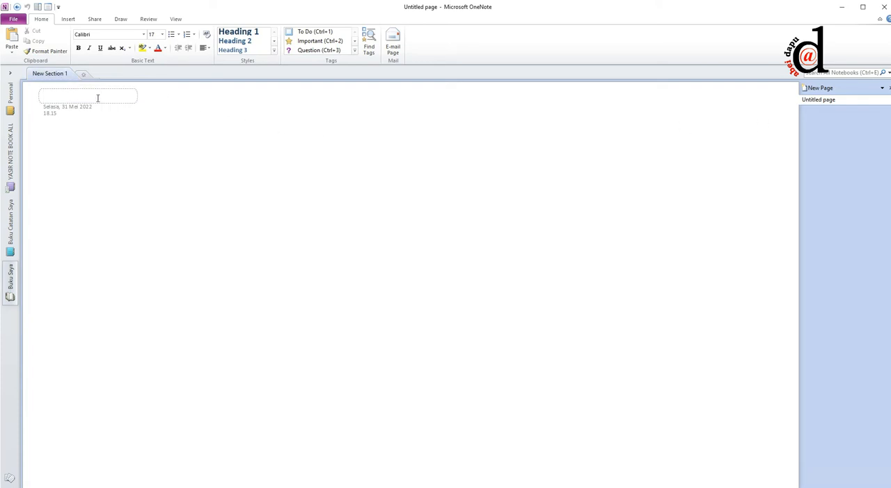
text(Se)
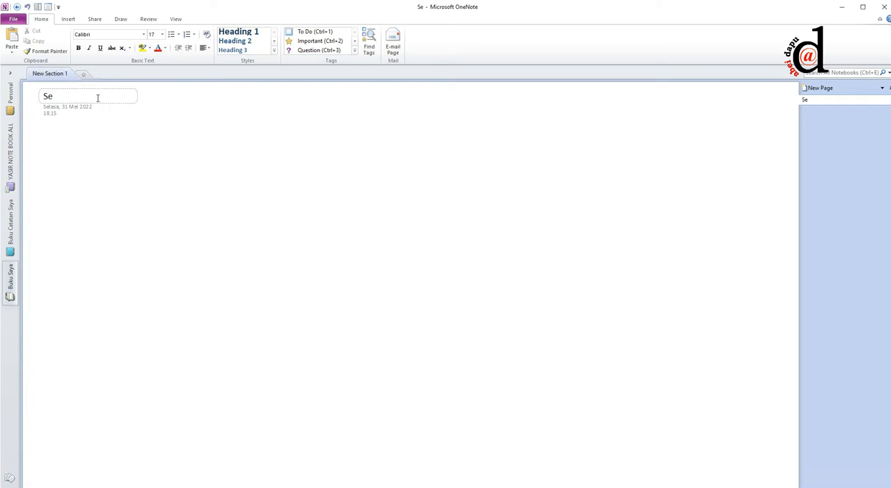
text(kolah)
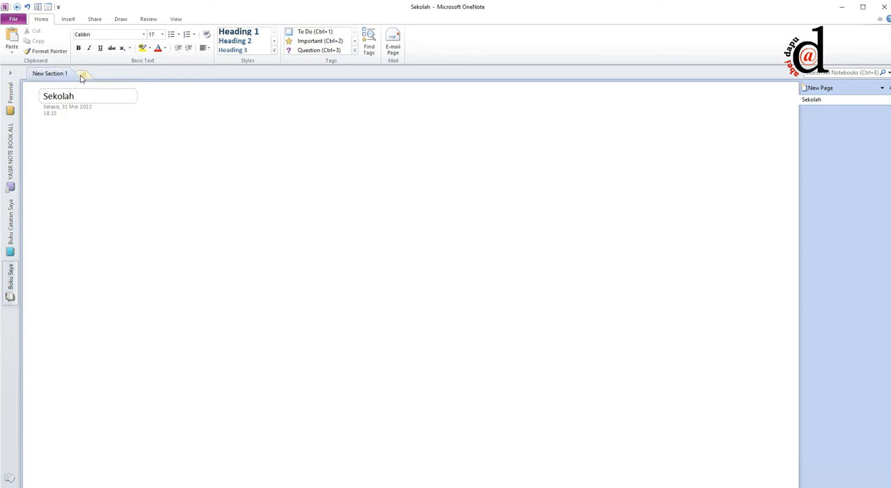
Step: Add a second section to the Buku Saya notebook and rename its first section Sekolah
click(82, 74)
click(50, 74)
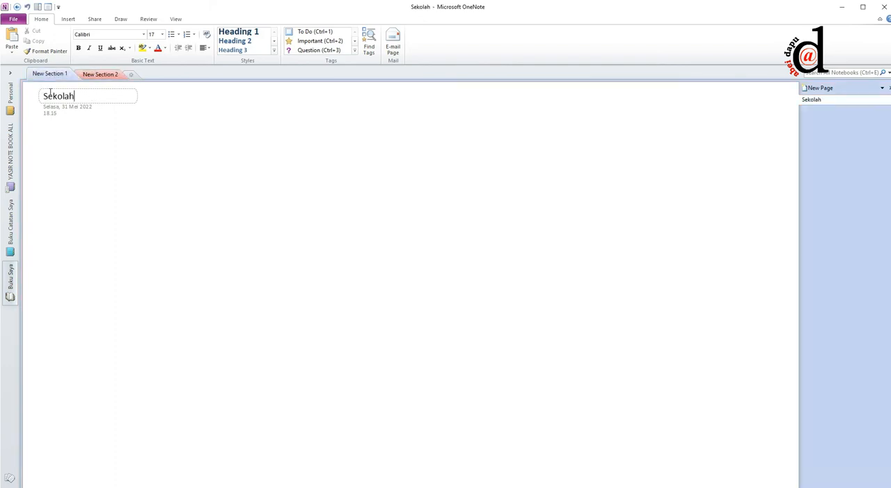
click(209, 173)
click(83, 95)
click(514, 156)
double_click(58, 73)
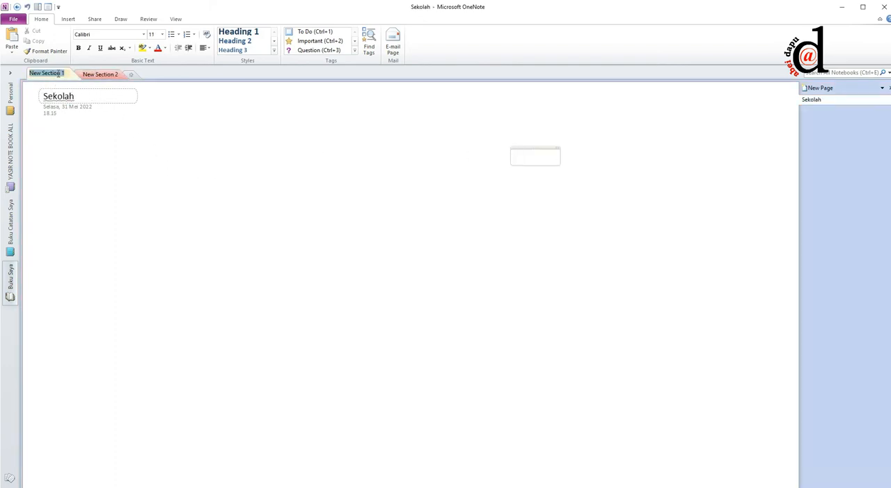
text(Sekolah)
key(Return)
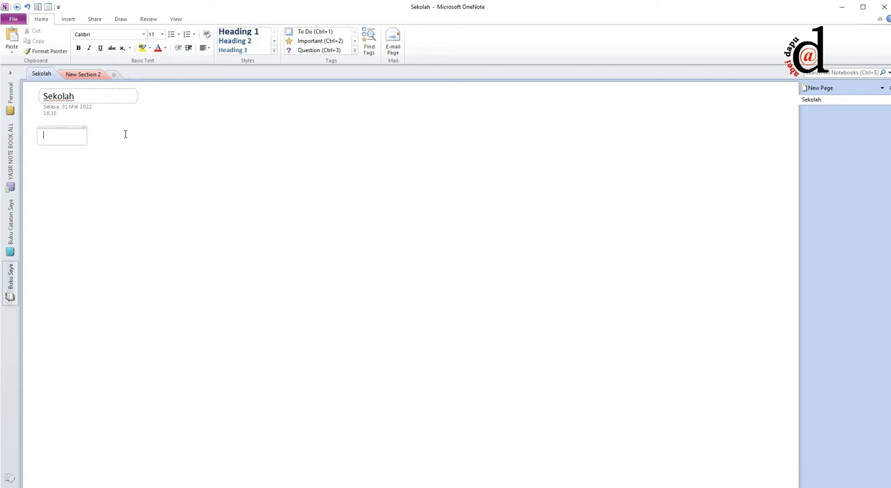
Step: Rename the second section of the notebook Pribadi
click(83, 76)
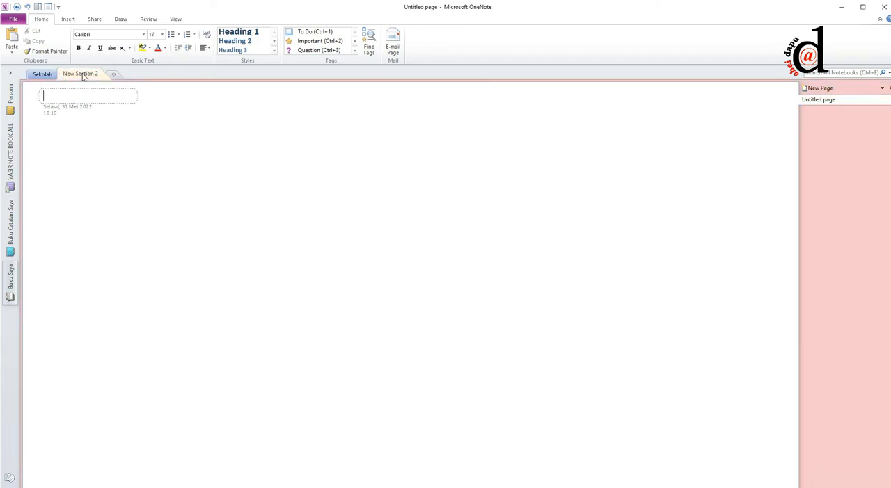
double_click(83, 75)
text(Pribadi)
Step: Add a third section to the notebook and name it Bisnis
click(114, 74)
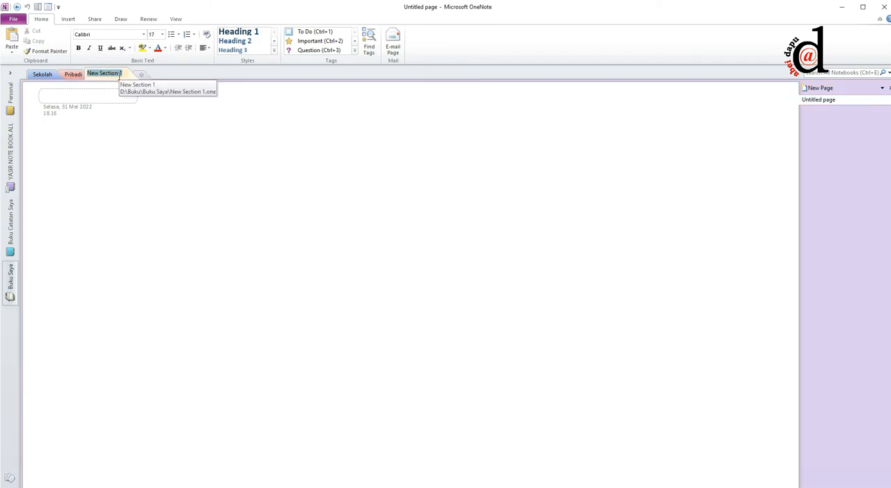
text(Bi)
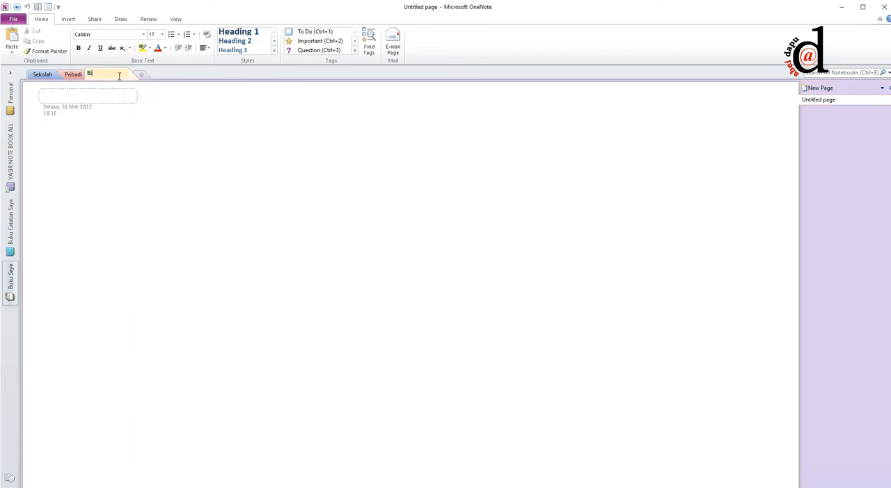
text(snis)
key(Return)
Step: View the Sekolah, Pribadi and Bisnis sections in turn to compare their pages
click(41, 75)
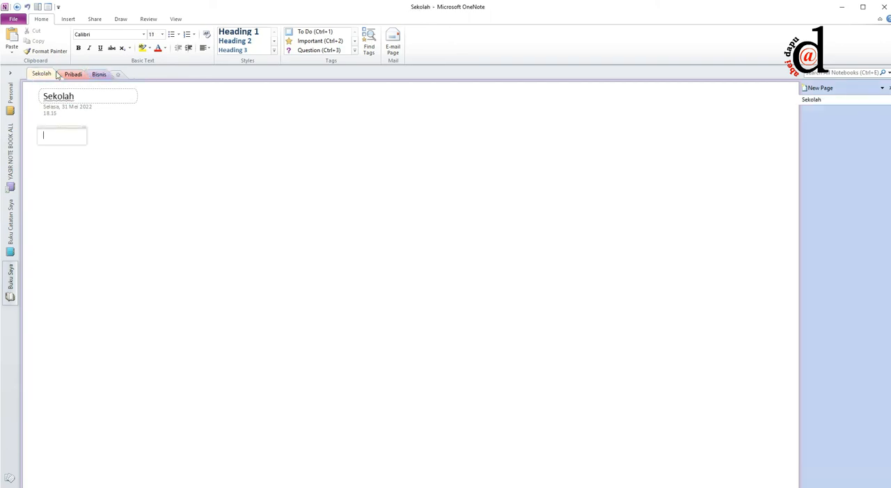
click(69, 76)
click(105, 77)
click(49, 76)
click(72, 77)
click(96, 75)
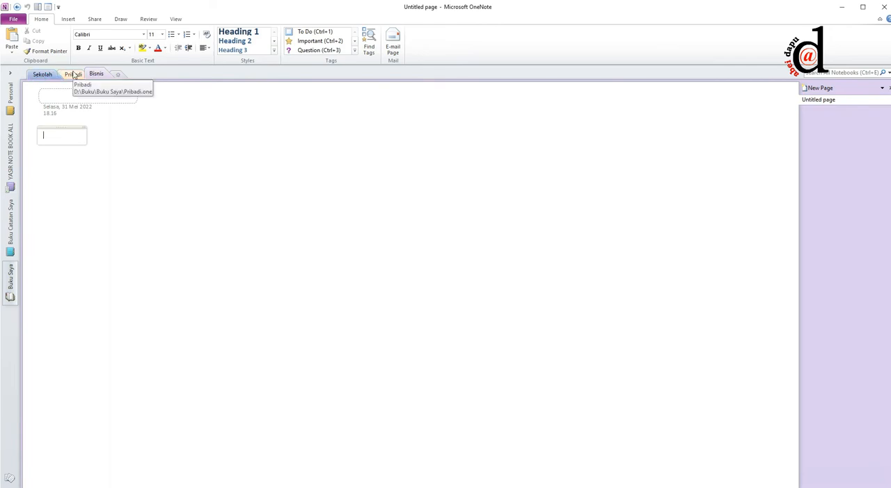
Step: List the subjects Fisika, Kimia, Bahasa Indonesia and Bahasa Inggris on separate lines in the note on the Sekolah page
click(42, 75)
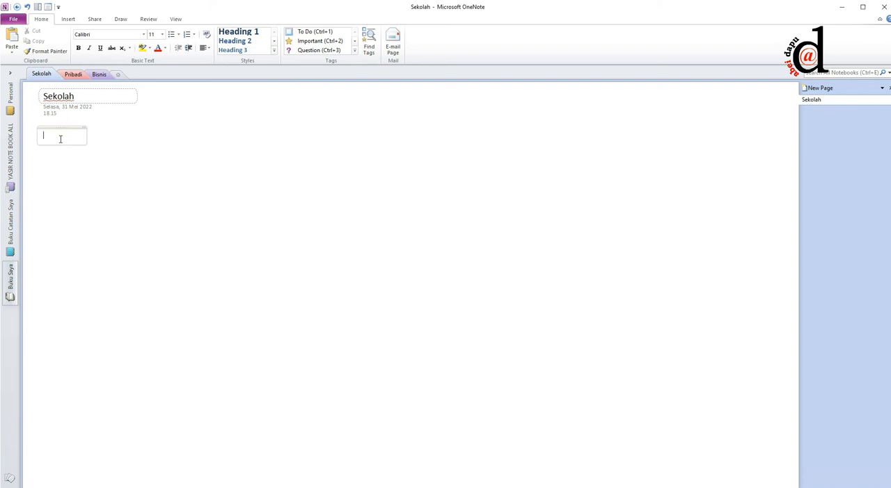
text(Fisika)
key(Return)
text(Kimia)
key(Return)
text(B)
text(a In)
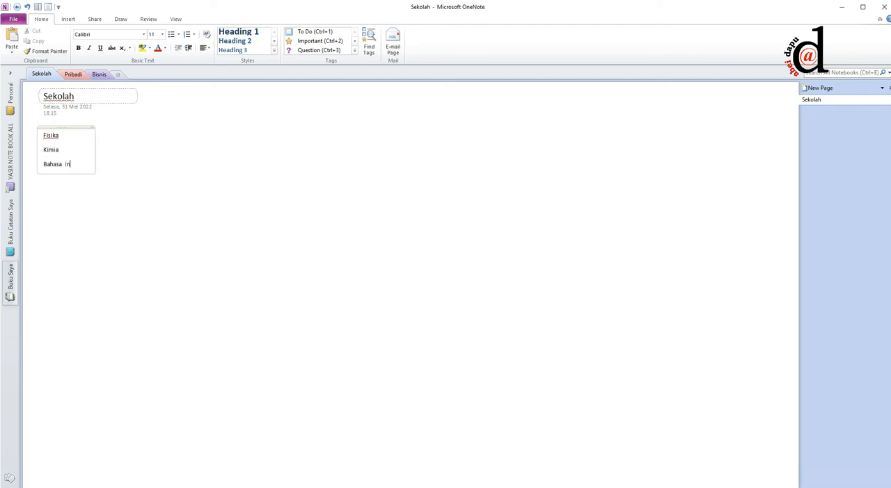
text(donesia)
key(Return)
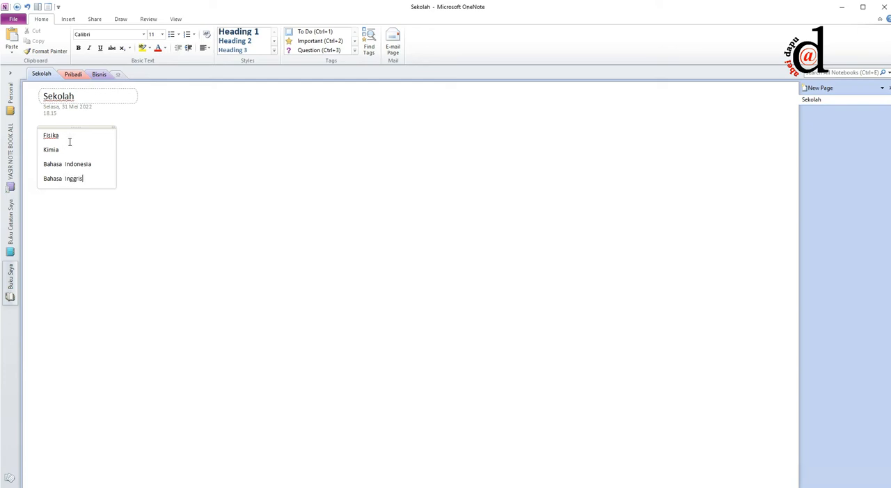
click(167, 144)
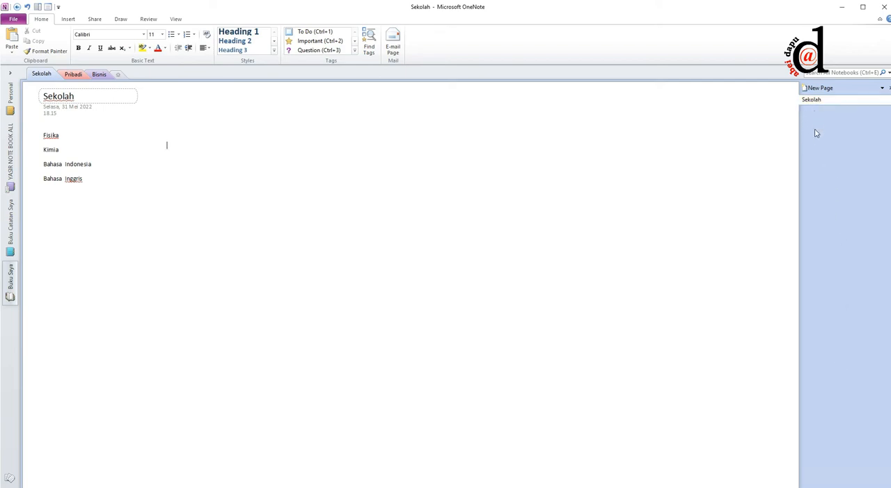
Step: Add a new page to the Sekolah section and title it "Fisika"
click(819, 90)
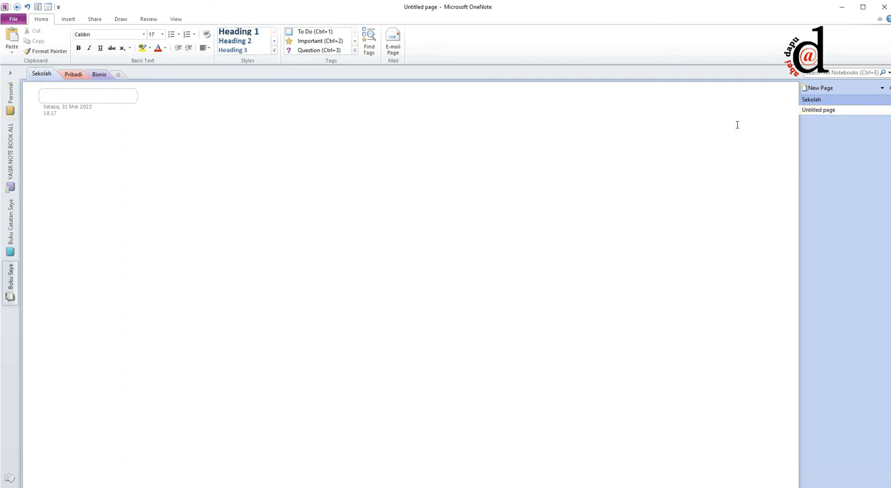
click(812, 100)
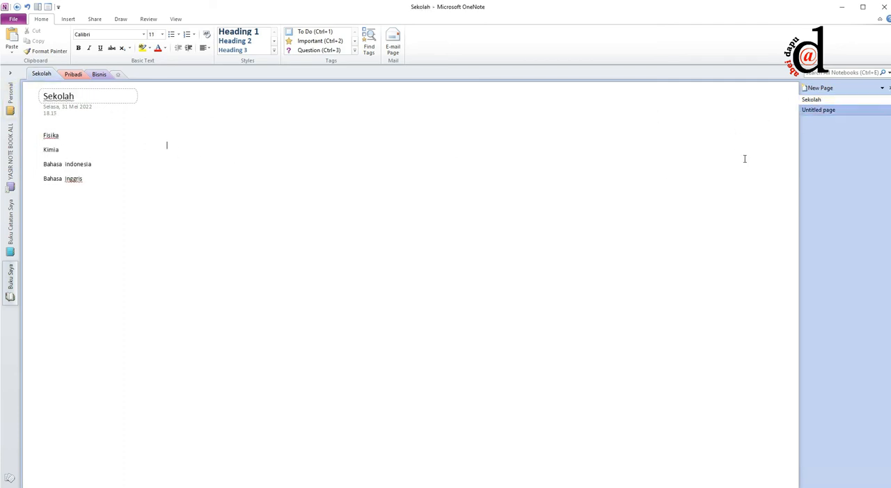
click(821, 111)
click(823, 112)
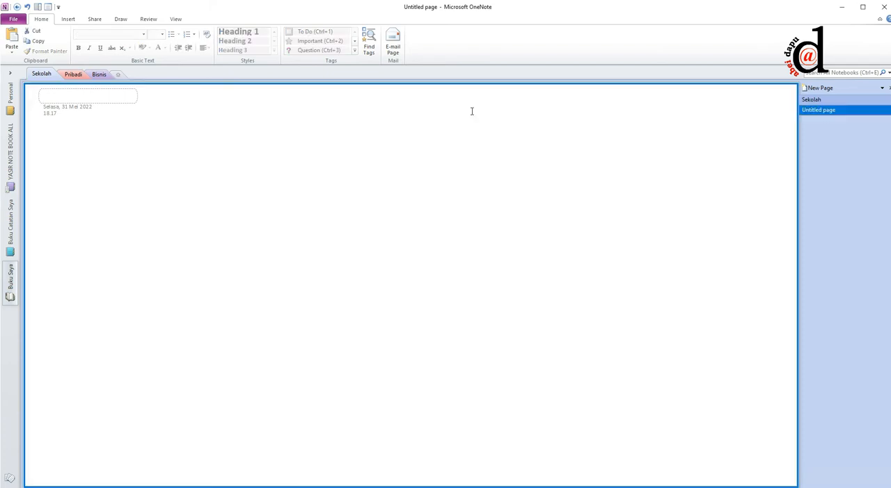
click(84, 95)
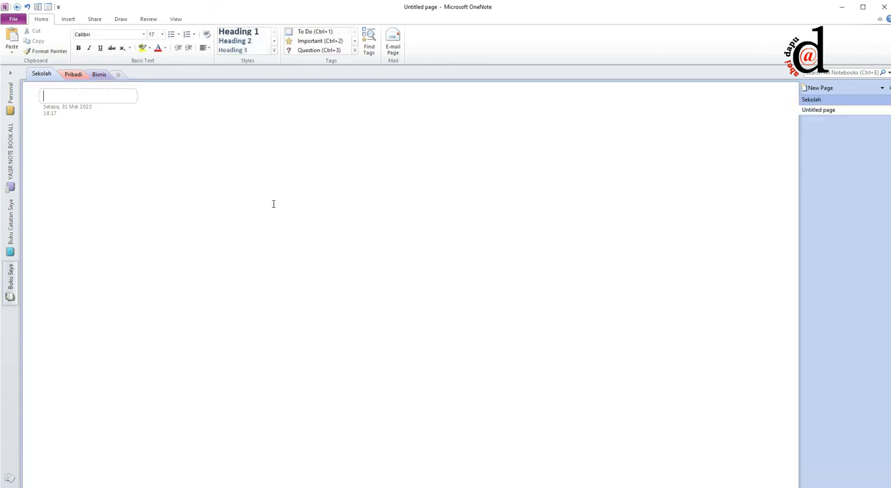
text(Fisika)
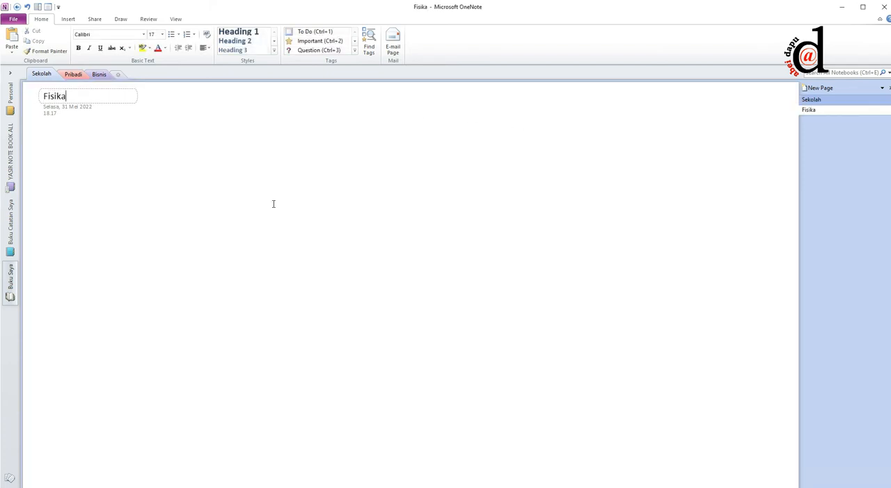
Step: View the subject list on the Sekolah page and return to the Fisika page
click(58, 138)
click(39, 138)
click(46, 178)
click(40, 146)
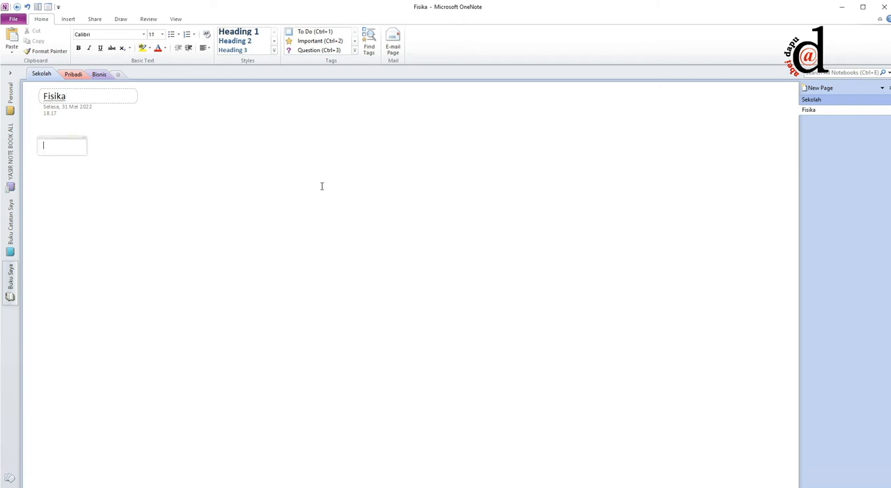
click(793, 100)
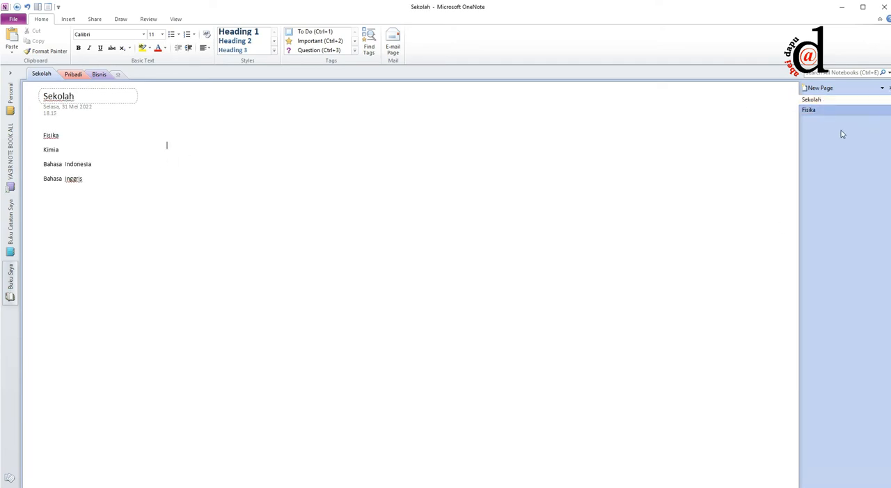
click(811, 110)
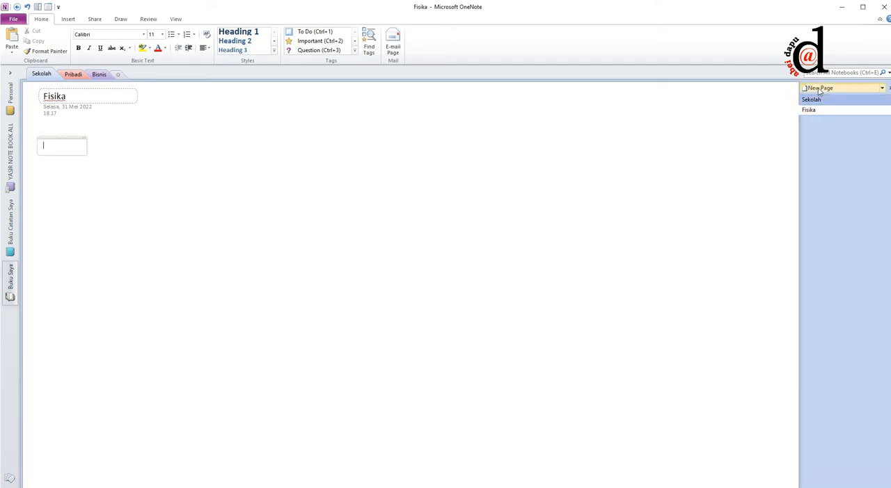
Step: Add a new page to the Sekolah section and title it "Kimia"
click(818, 90)
click(824, 121)
click(824, 121)
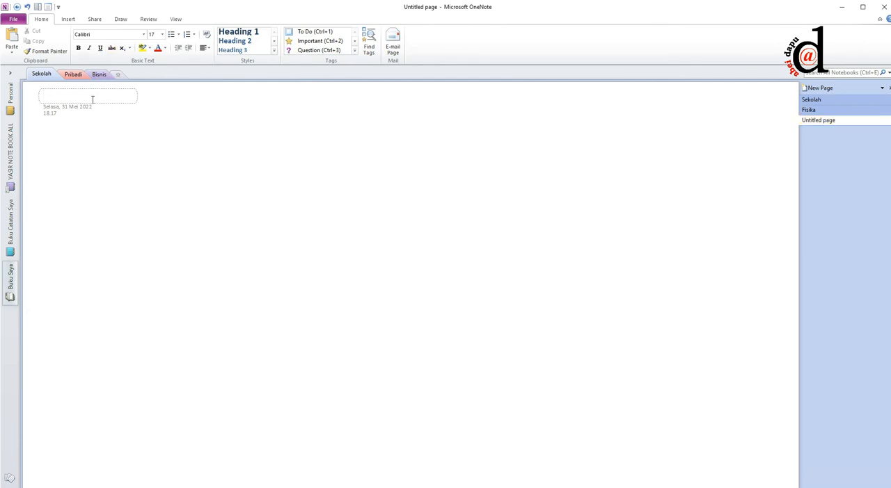
text(Kimia)
key(Return)
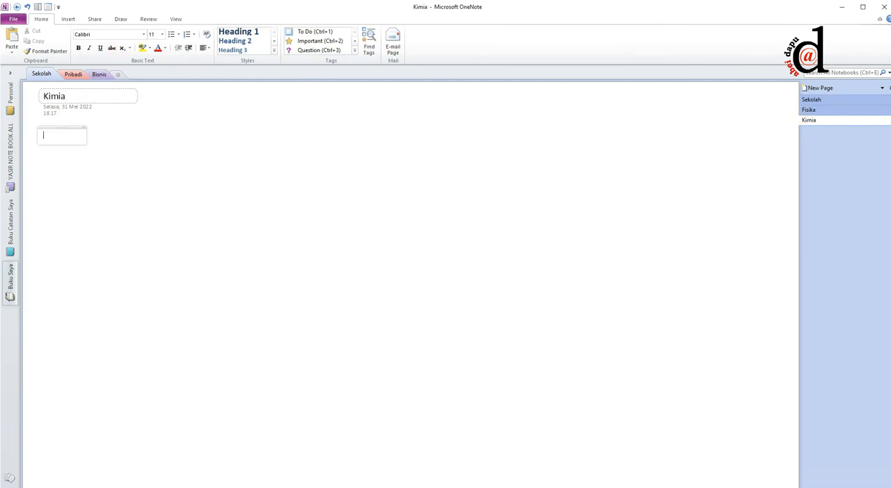
Step: Add another page to the Sekolah section and title it "Bahasa Indonesia"
click(817, 91)
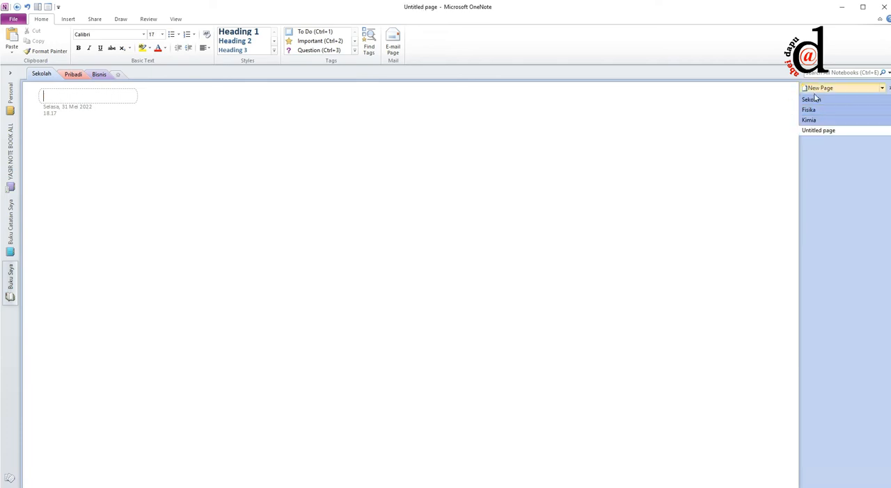
text(Bahasa )
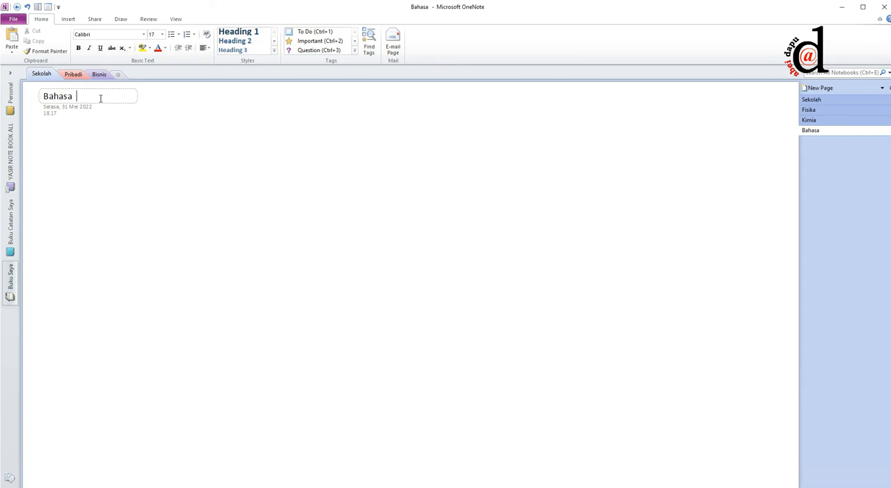
text(Indo)
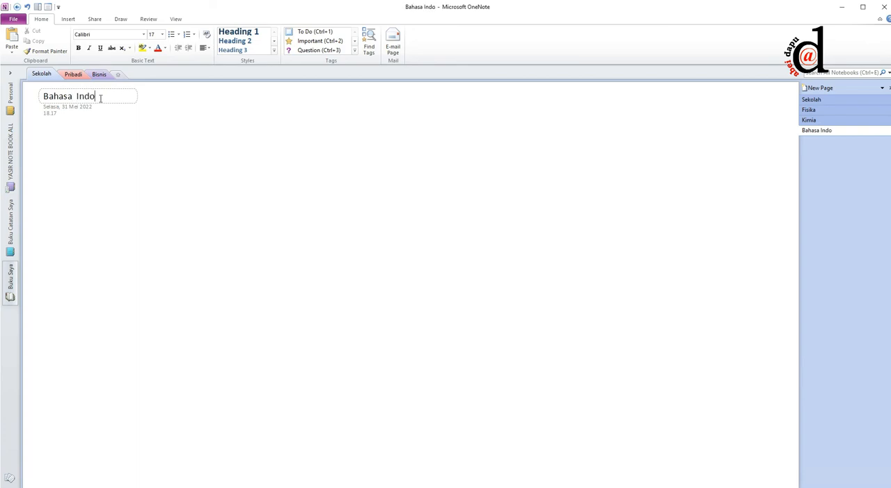
text(nesia)
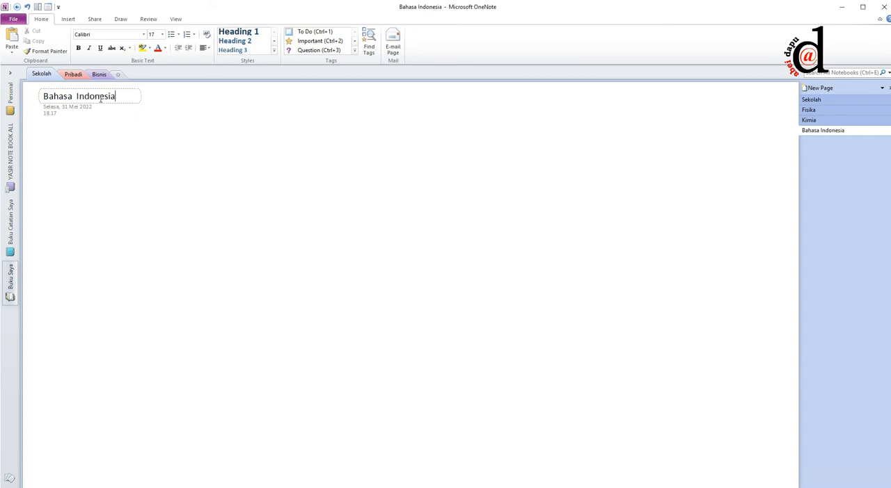
click(86, 148)
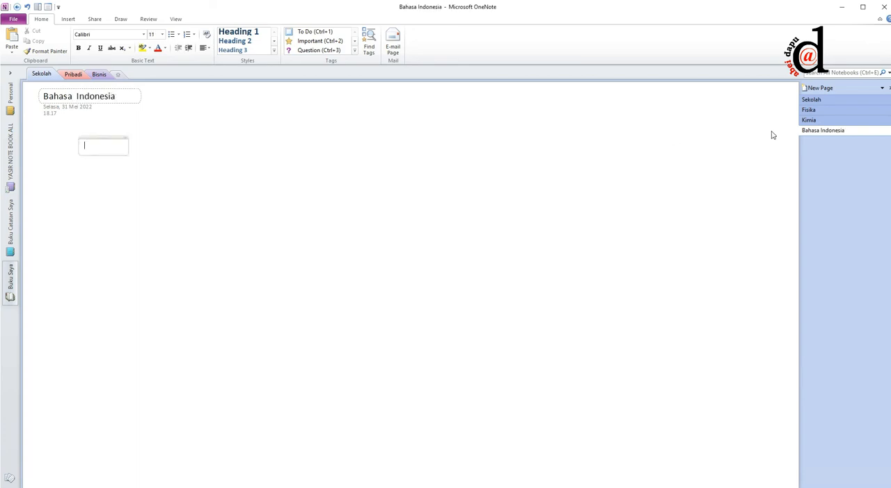
Step: Add one more page to the Sekolah section and title it "Bahasa Inggris"
click(818, 87)
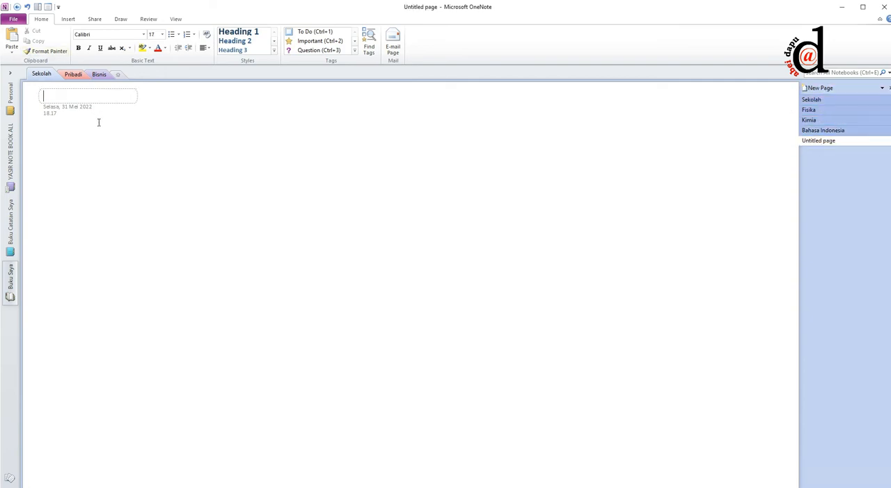
text(Bahas)
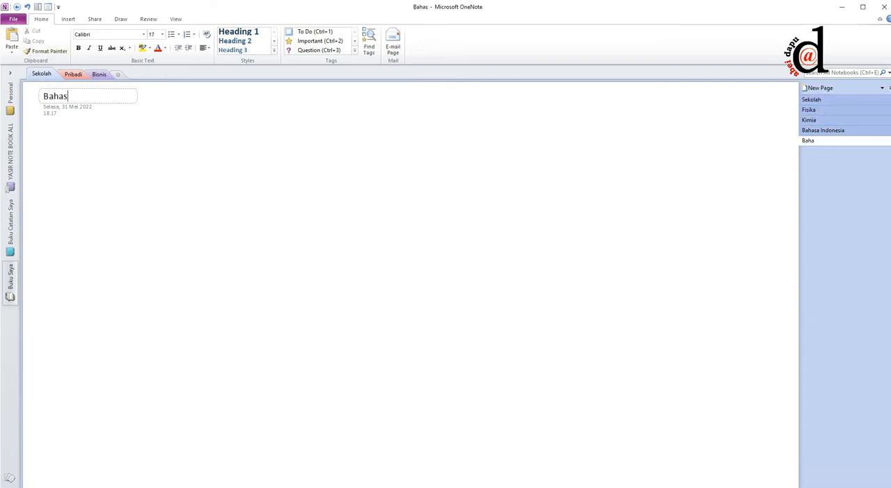
text(a Inggris)
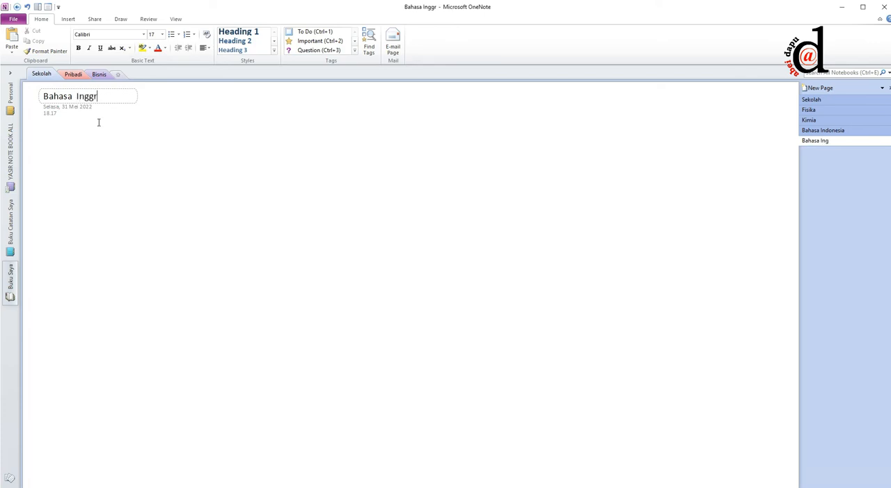
key(Return)
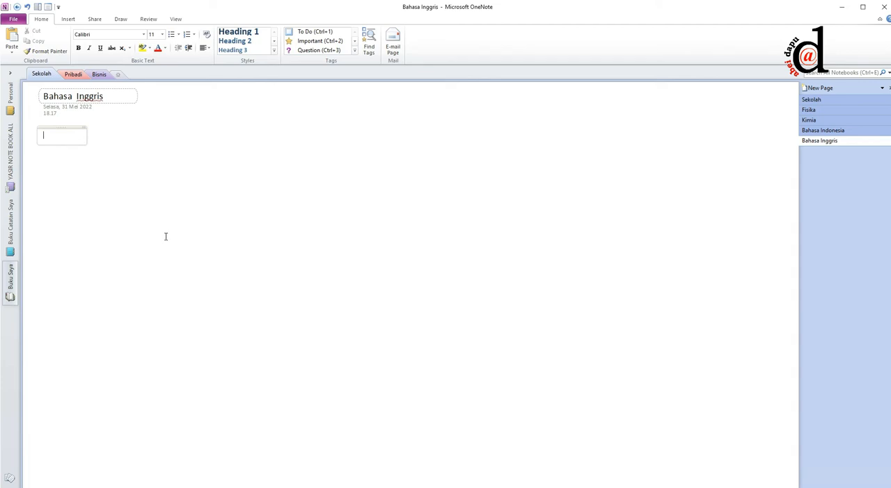
Step: Compare the subject list on the Sekolah page with the Bahasa Indonesia, Fisika and Kimia pages
click(842, 131)
click(48, 128)
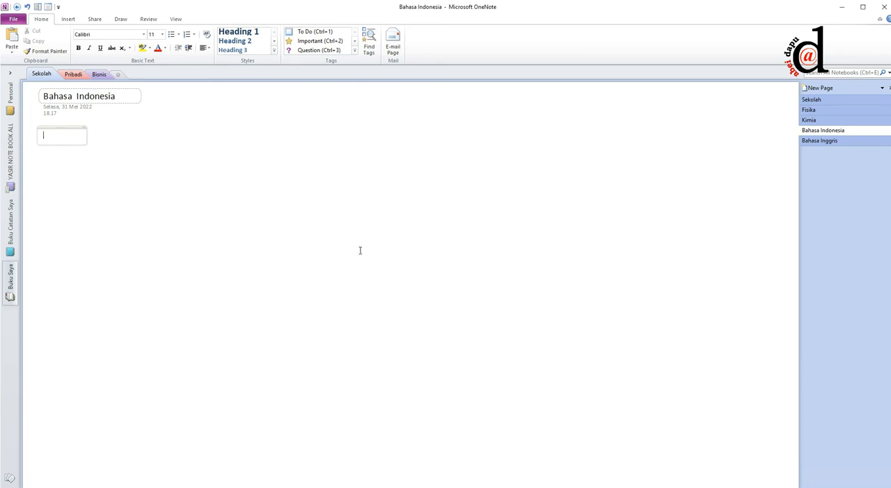
click(811, 101)
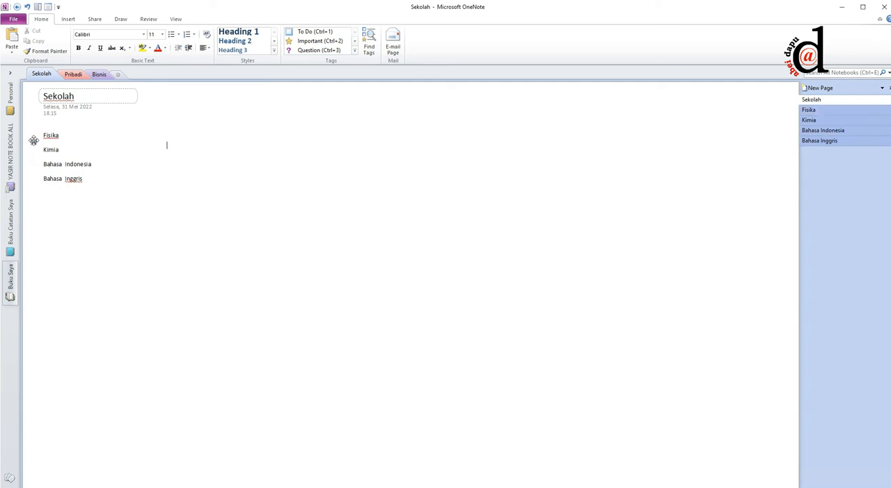
double_click(110, 137)
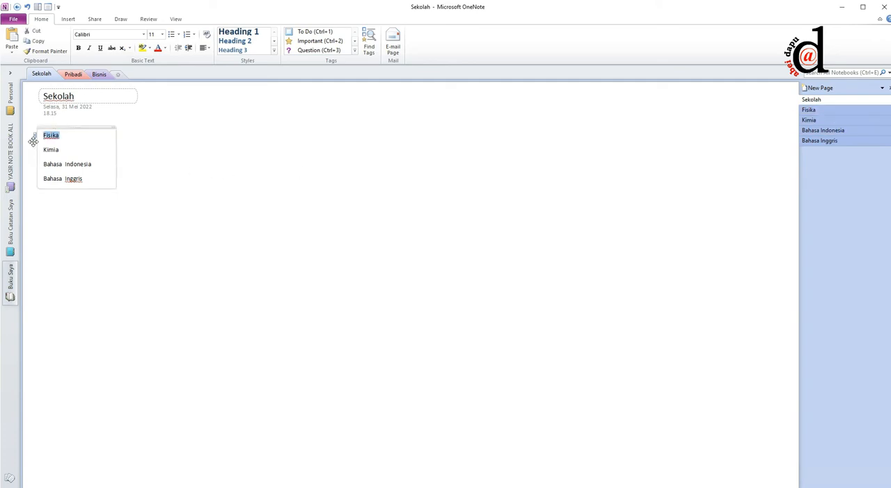
click(853, 114)
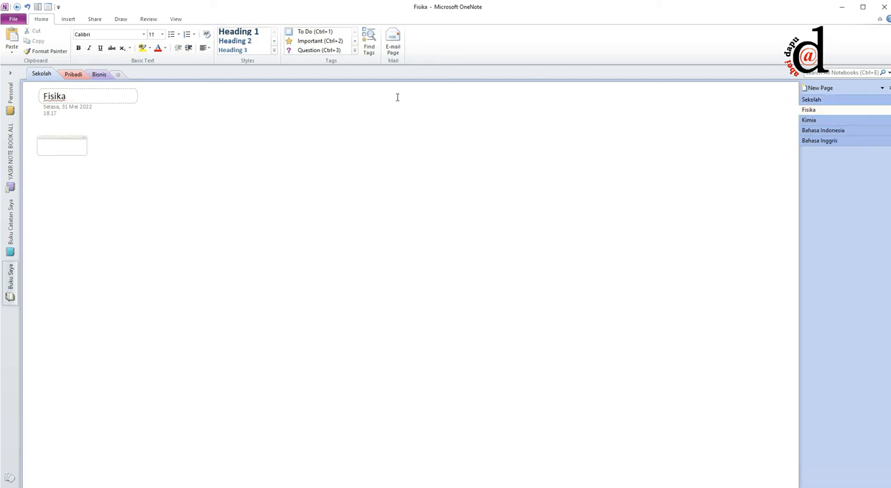
click(810, 101)
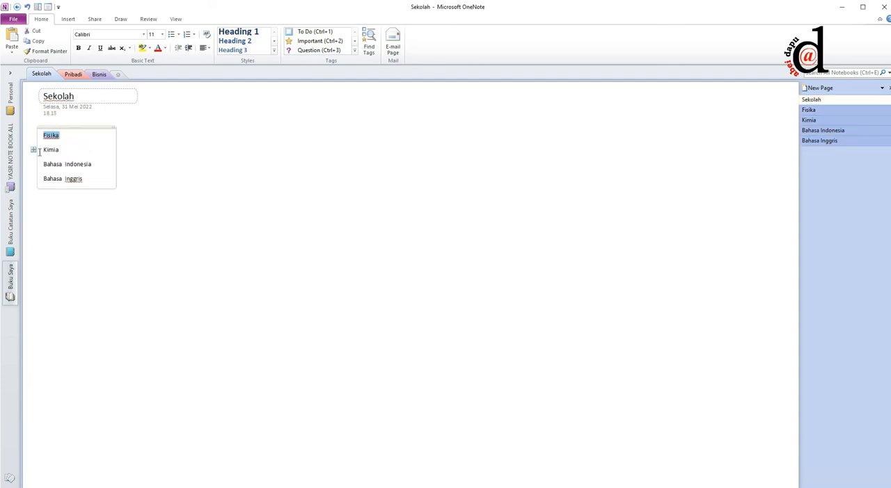
click(831, 120)
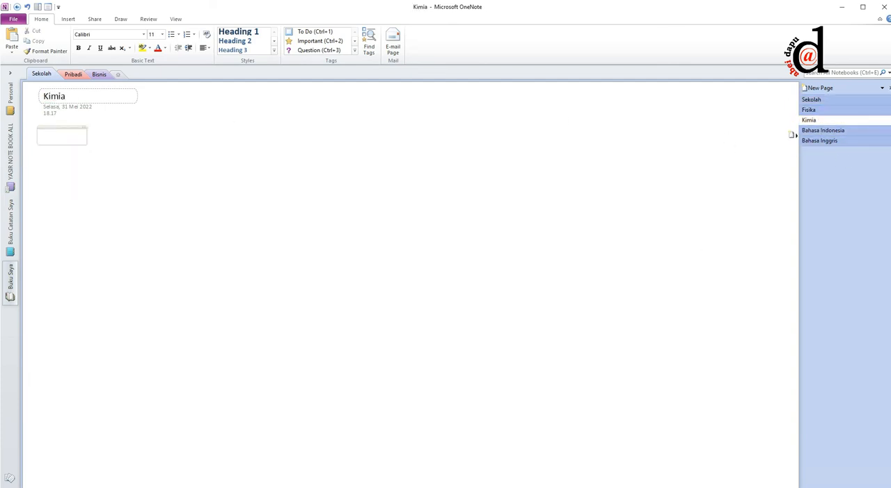
click(879, 101)
Step: Link the word Fisika in the Sekolah page's list to the Fisika page in Buku Saya's Sekolah section
click(73, 149)
drag(72, 137, 40, 137)
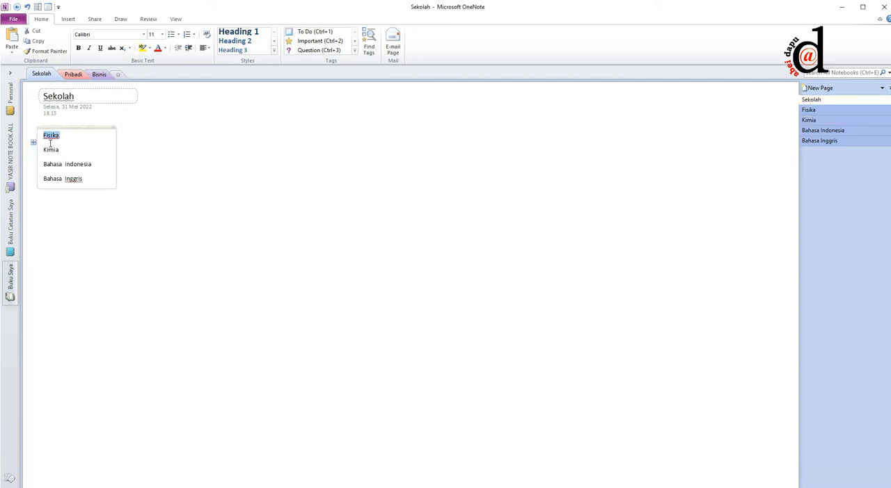
drag(75, 137, 41, 135)
right_click(52, 135)
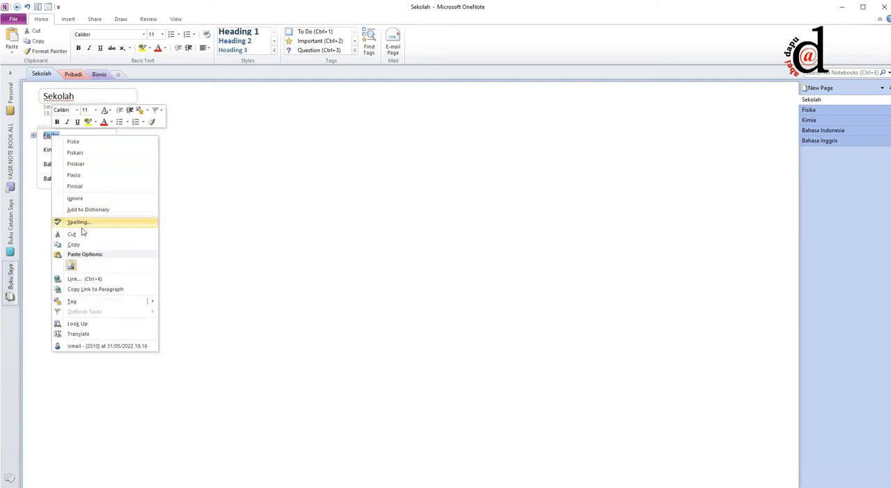
click(84, 279)
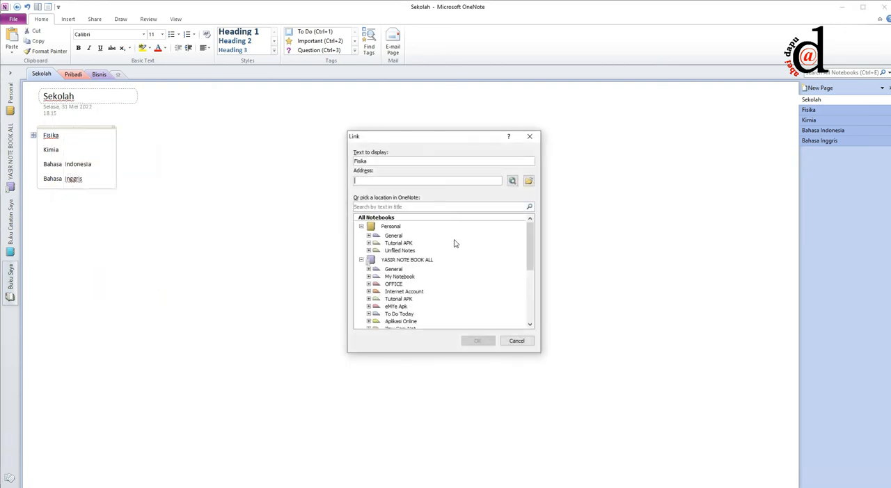
drag(533, 255, 529, 315)
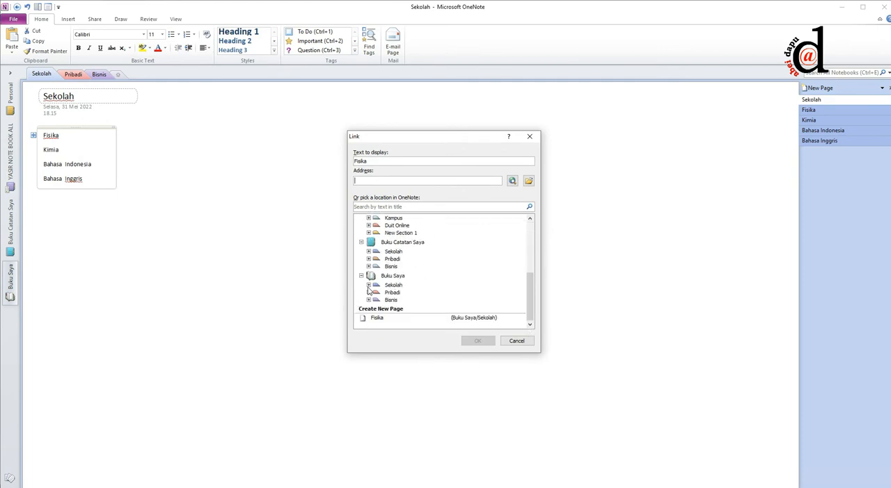
click(368, 286)
click(397, 302)
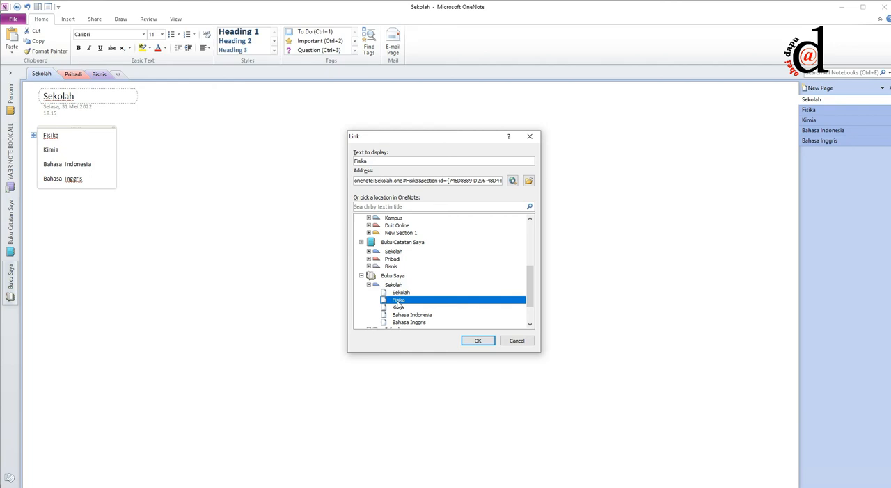
click(477, 341)
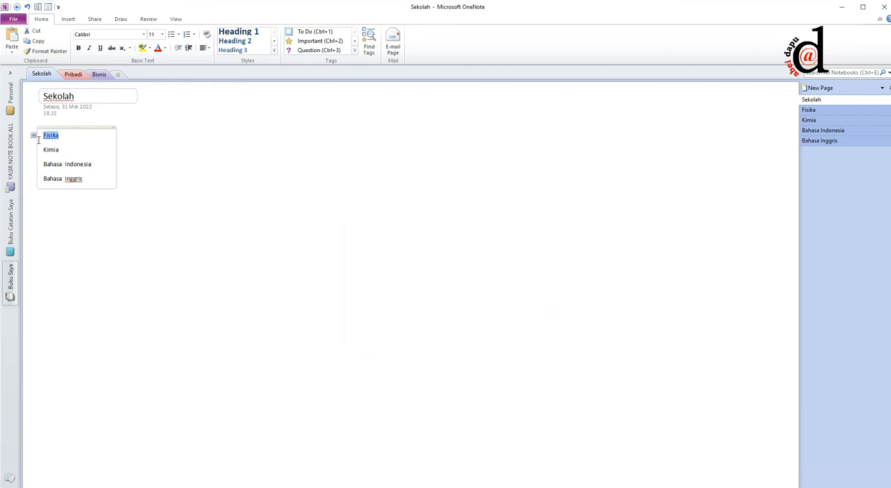
Step: Test the Fisika link on the Sekolah page, then switch between the Sekolah and Fisika pages
click(229, 165)
click(52, 139)
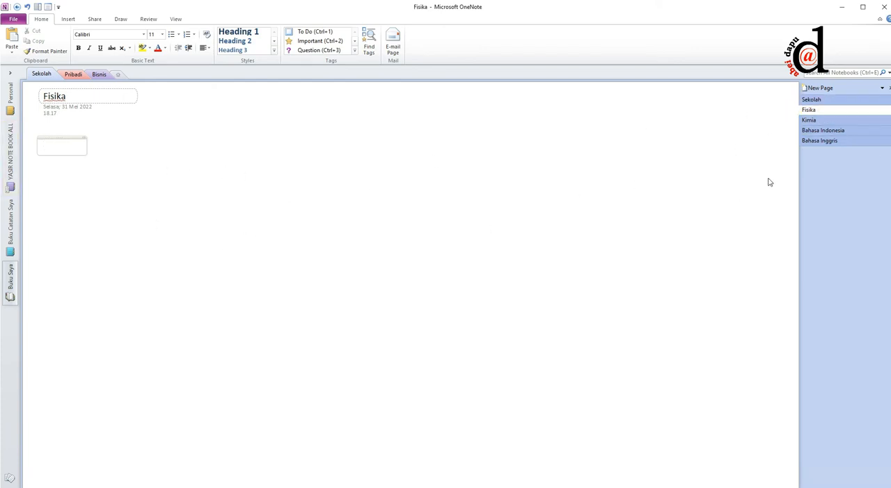
click(811, 100)
click(810, 110)
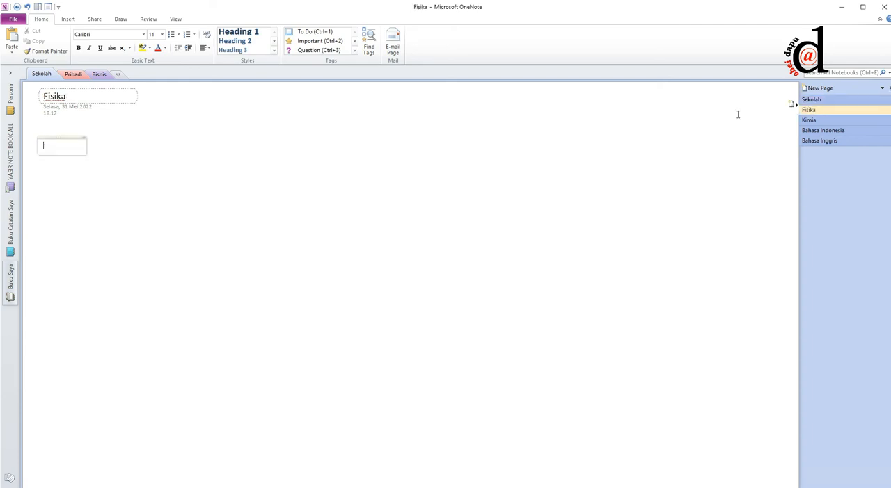
Step: Place the text cursor in the blank area of the Fisika page, well beside the title
click(344, 132)
click(314, 133)
click(426, 126)
click(488, 125)
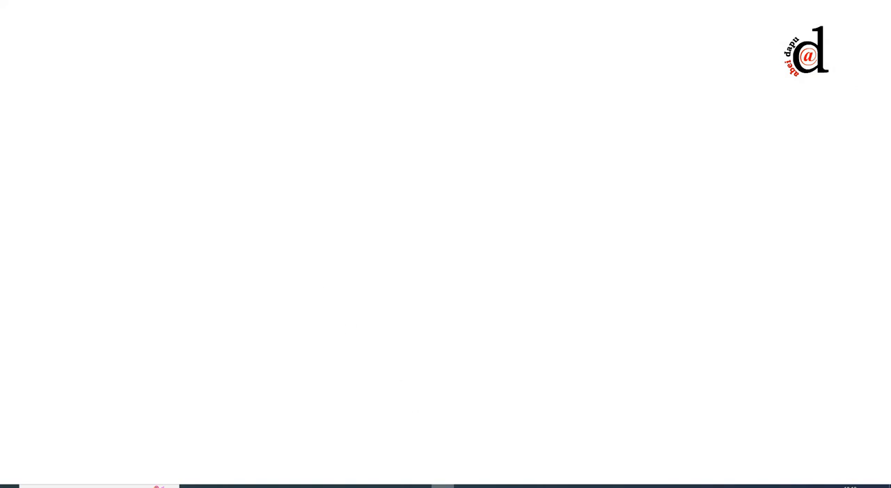
Step: Switch to Chrome, browse the "icon home" image results and return to the Fisika page in OneNote
mouse_move(443, 485)
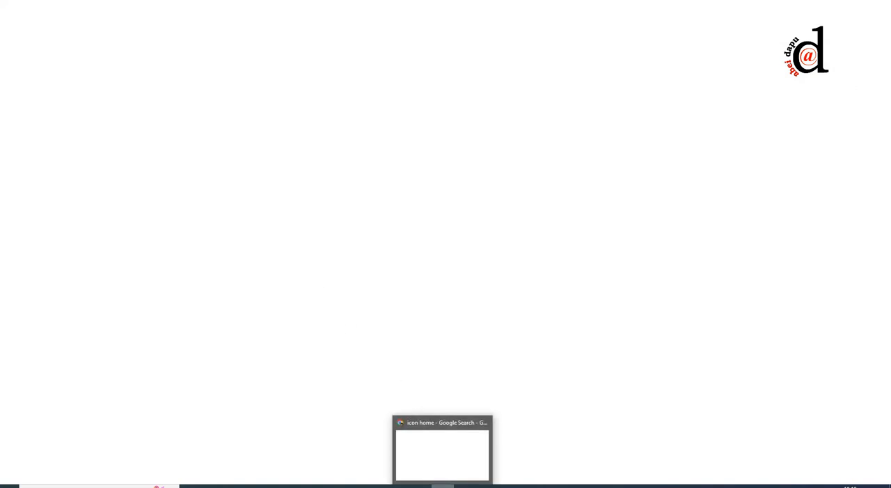
click(444, 458)
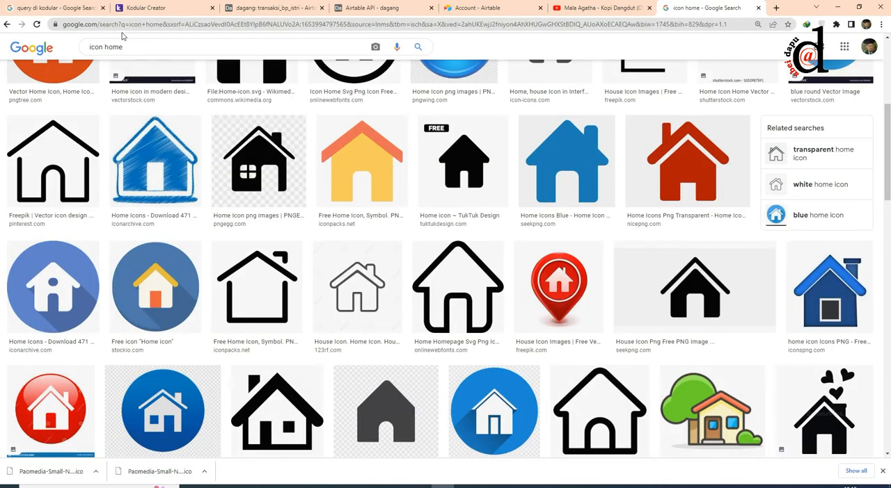
scroll(318, 192, up, 3)
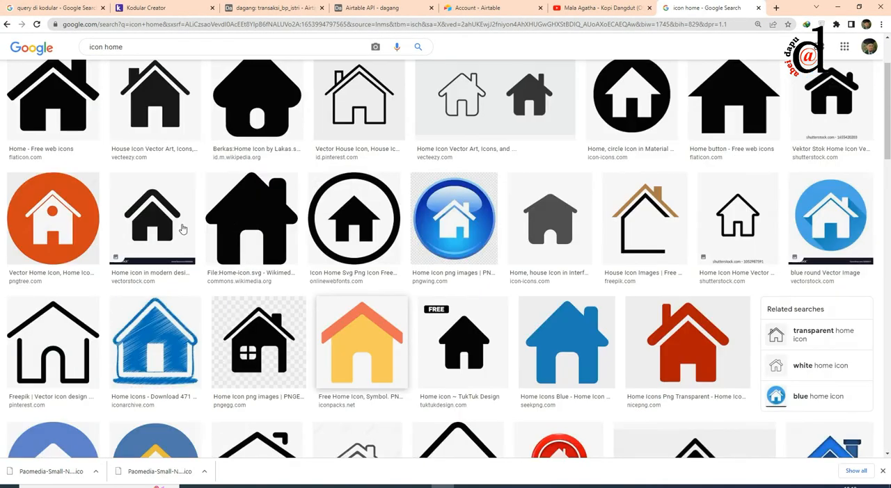
scroll(82, 252, up, 2)
scroll(84, 249, down, 4)
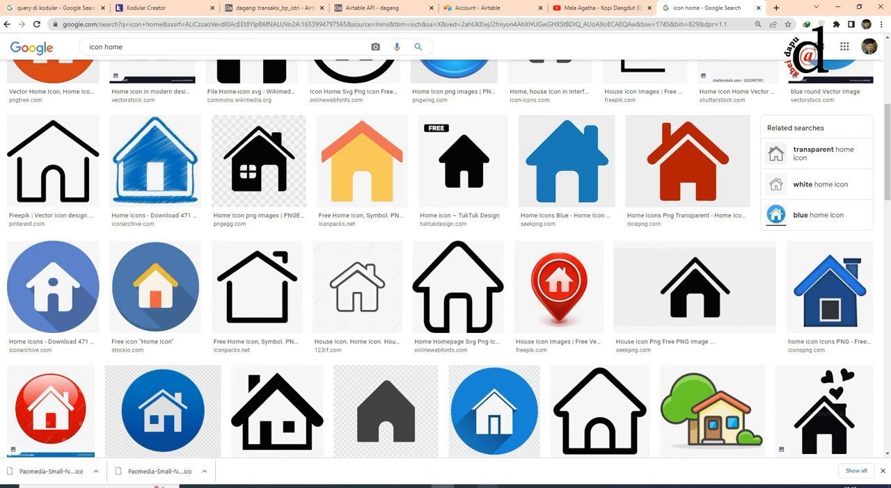
mouse_move(487, 486)
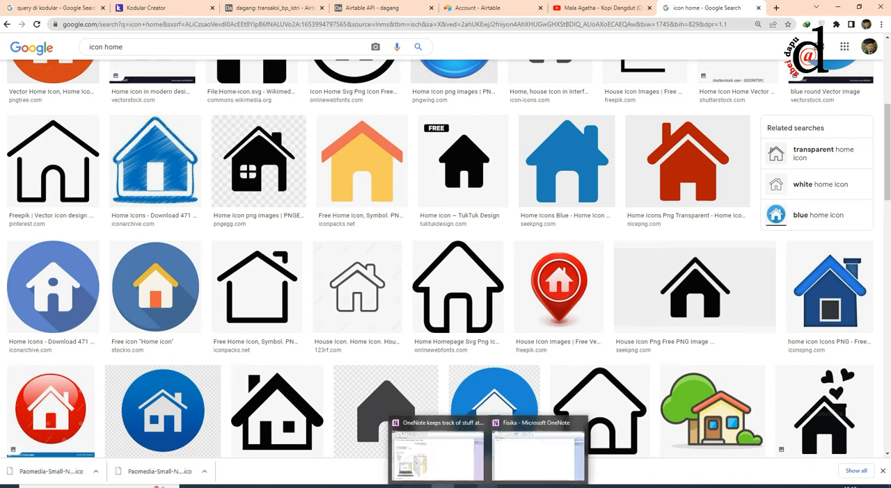
click(522, 465)
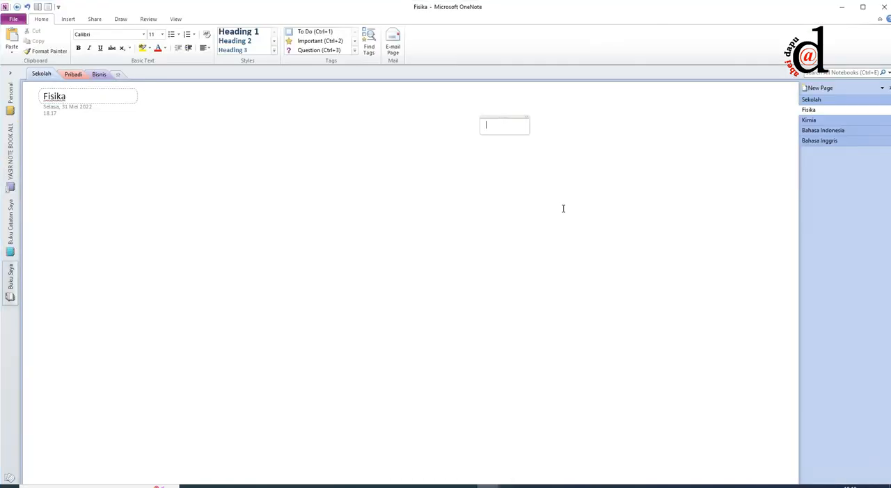
Step: Insert a screen clipping of the yellow house with the orange roof from Chrome's "icon home" image results into the Fisika page
click(489, 155)
click(486, 120)
click(69, 19)
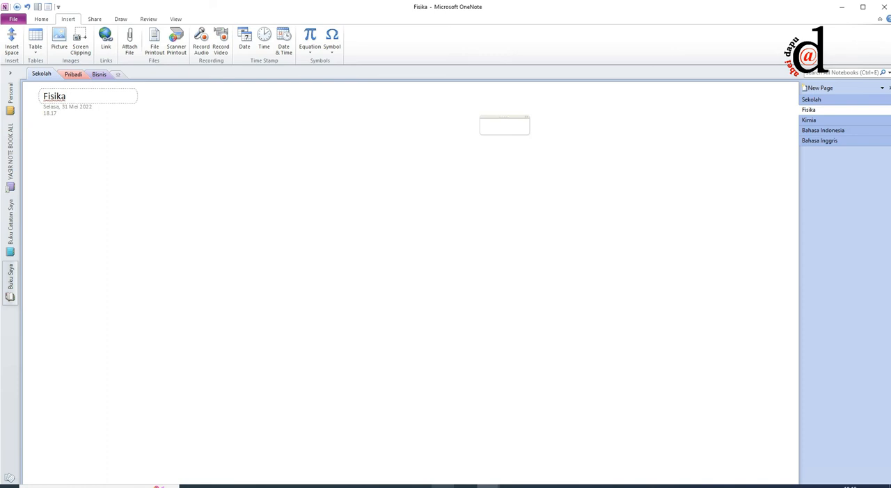
mouse_move(443, 485)
click(456, 445)
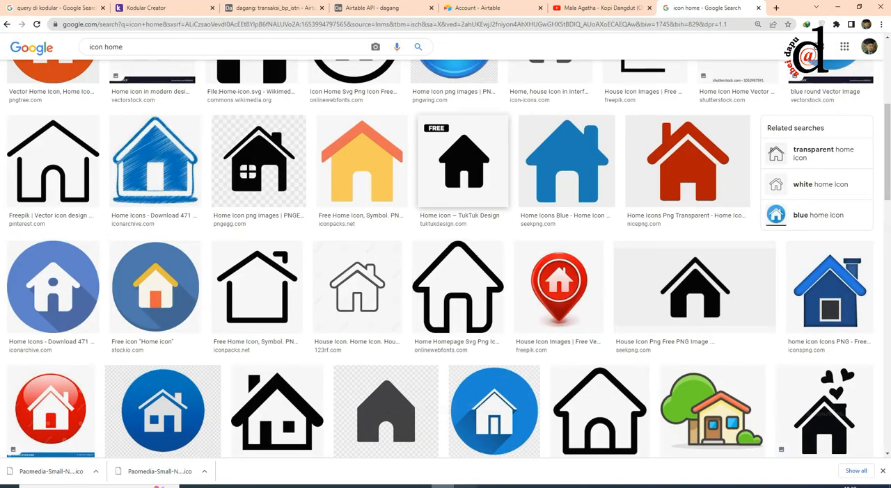
mouse_move(487, 486)
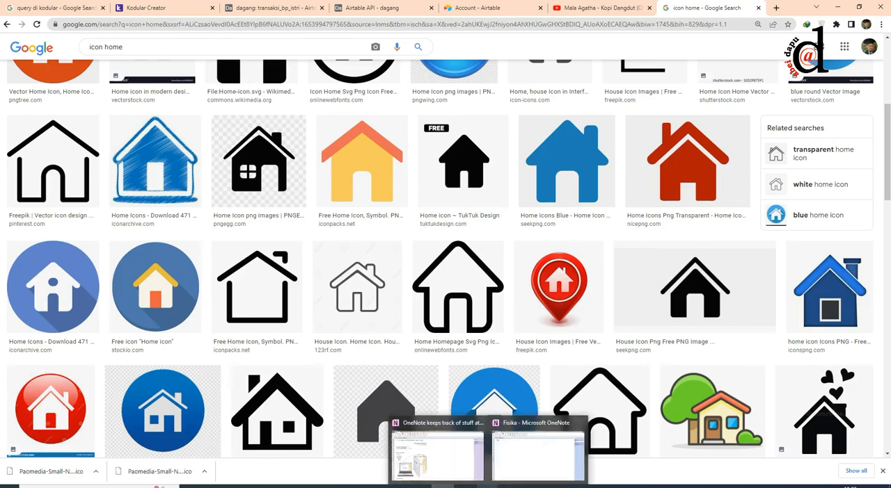
click(526, 463)
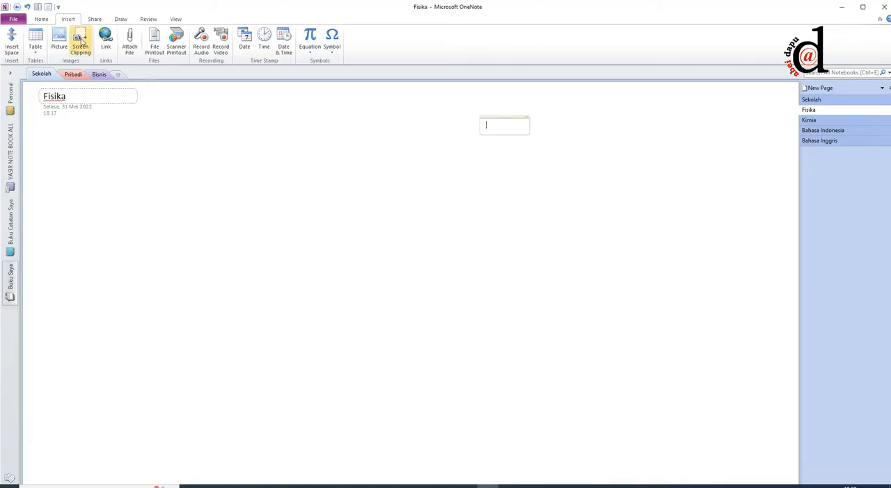
click(80, 43)
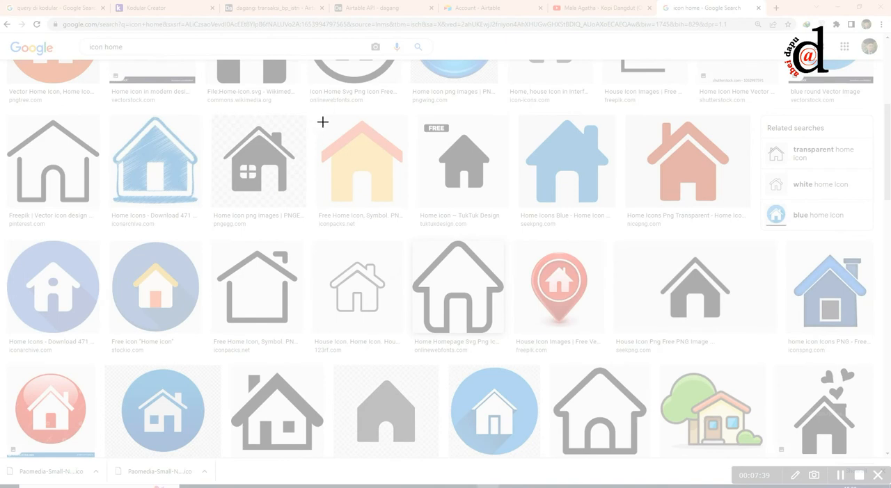
drag(318, 116, 398, 201)
drag(406, 208, 407, 208)
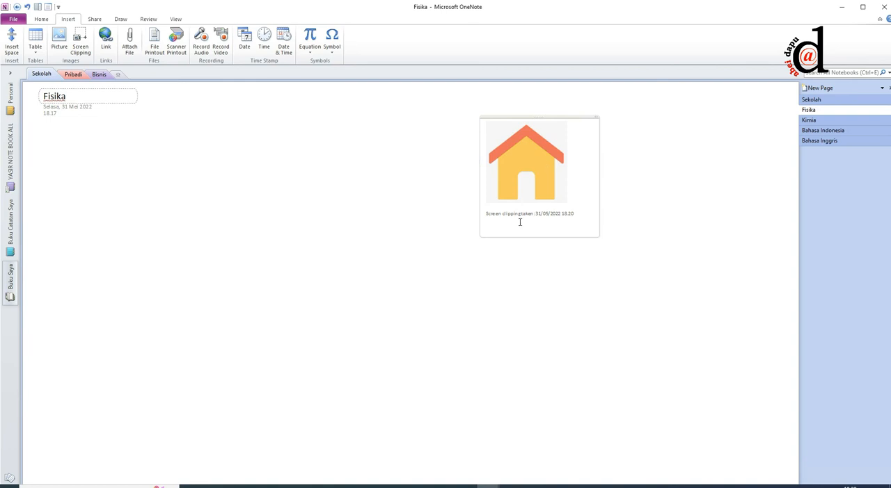
Step: Delete the "Screen clipping taken" caption below the house picture
drag(487, 226, 481, 210)
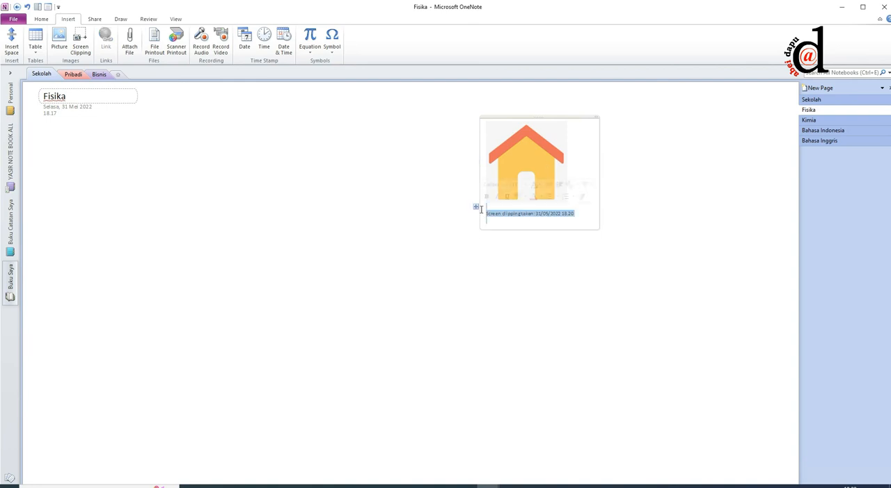
key(Delete)
click(429, 186)
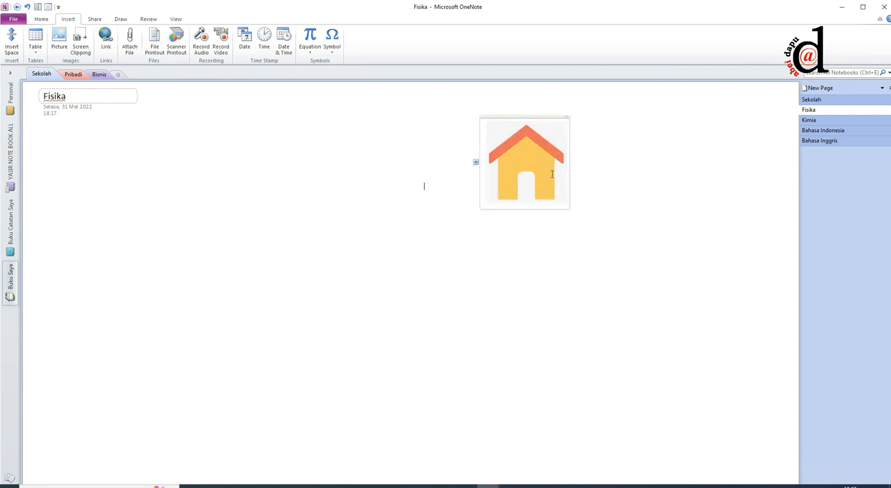
Step: Shrink the house picture to roughly two thirds of its size and move it up level with the Fisika title
click(564, 201)
drag(571, 202, 532, 172)
drag(505, 117, 433, 98)
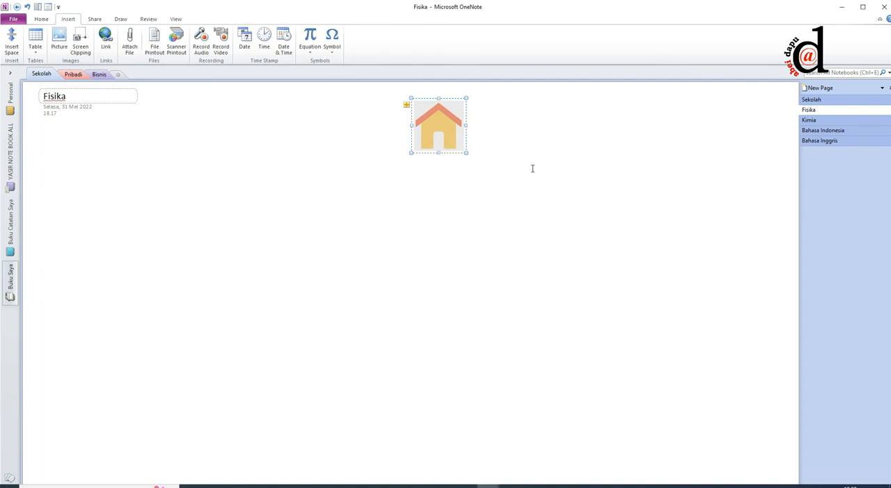
click(529, 167)
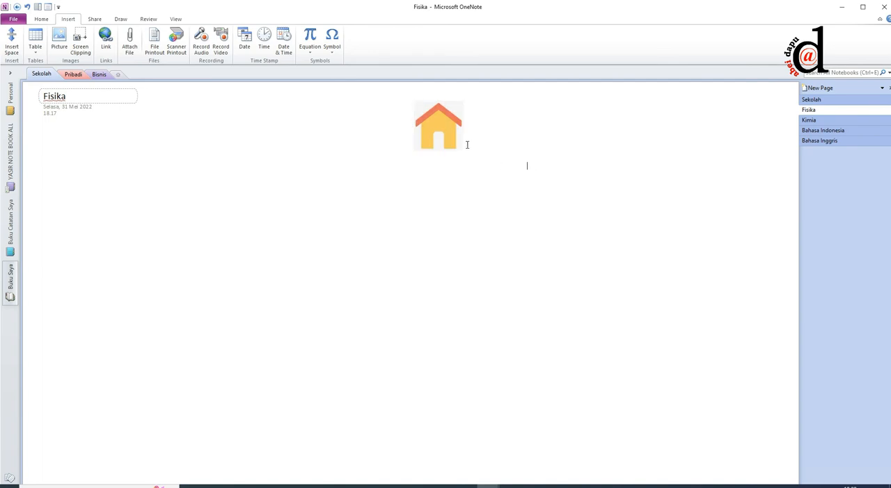
Step: Link the house picture on the Fisika page to the Sekolah page in Buku Saya's Sekolah section
click(855, 103)
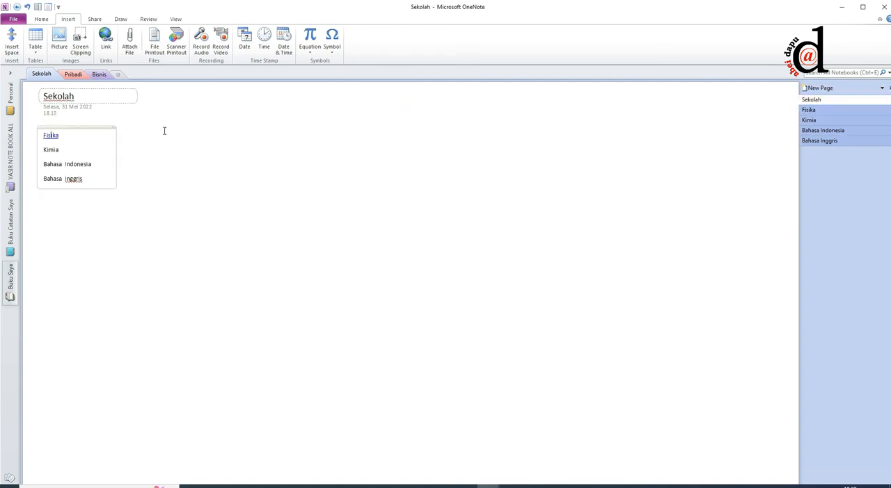
click(50, 136)
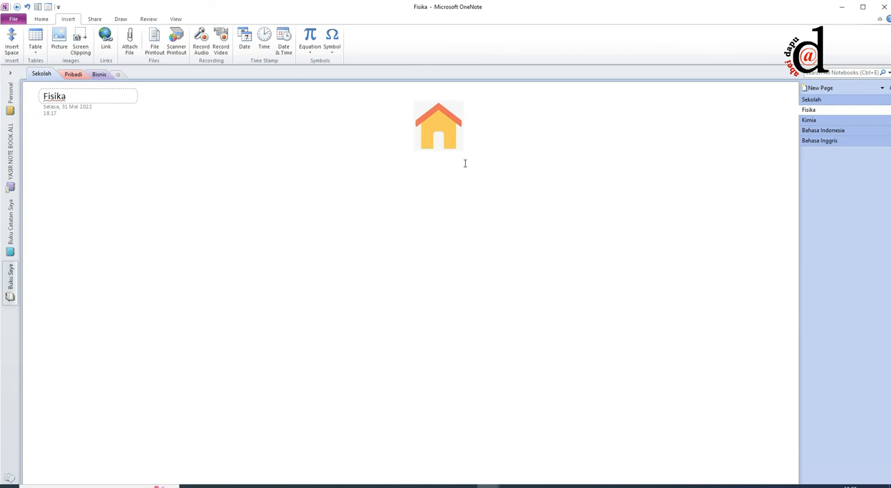
click(438, 147)
right_click(437, 125)
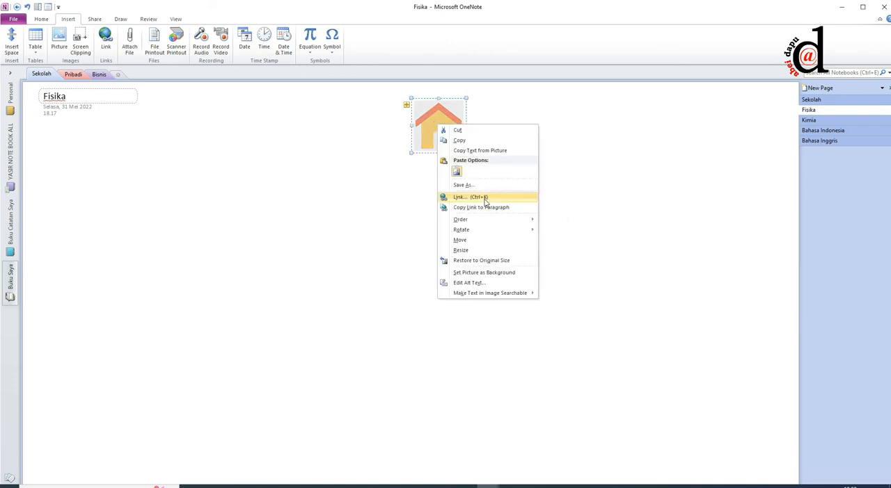
click(470, 197)
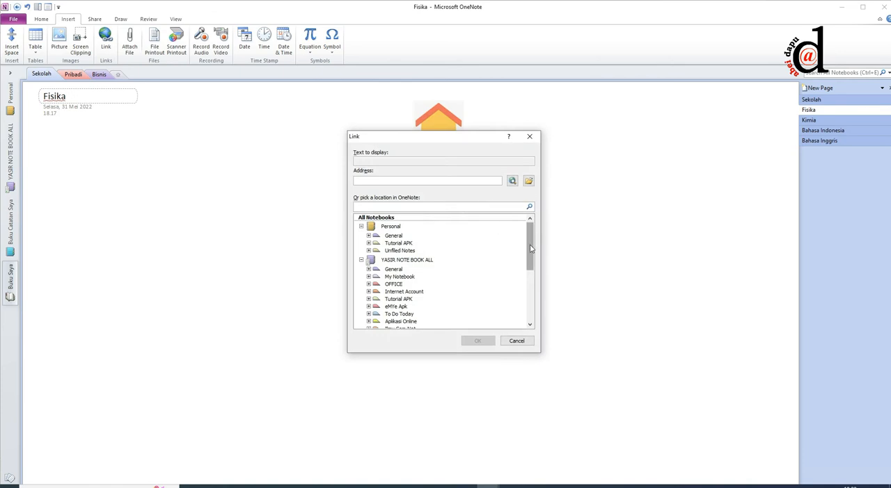
drag(530, 248, 530, 306)
click(368, 286)
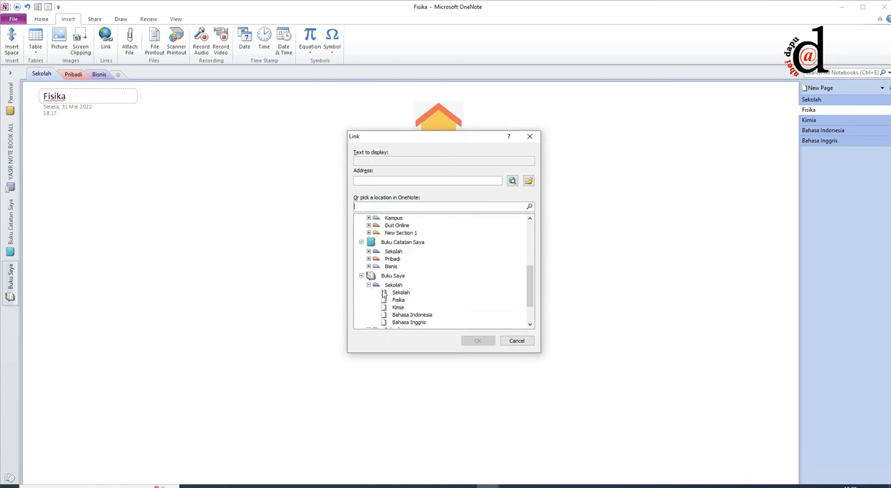
click(397, 293)
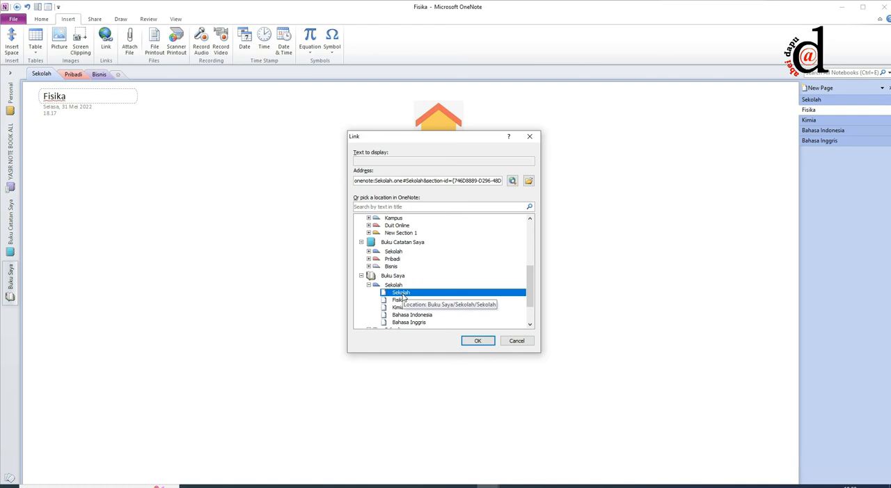
click(477, 341)
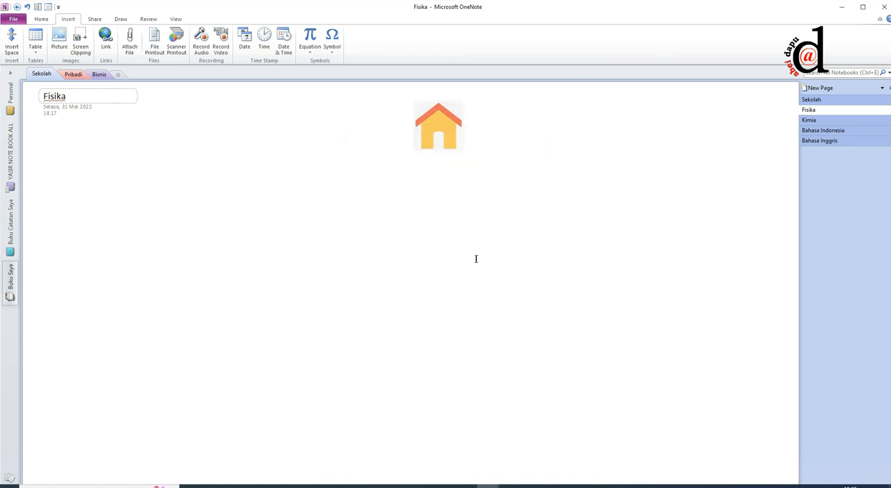
Step: Test the round trip from the Sekolah page through the Fisika link and back through the house picture
click(810, 100)
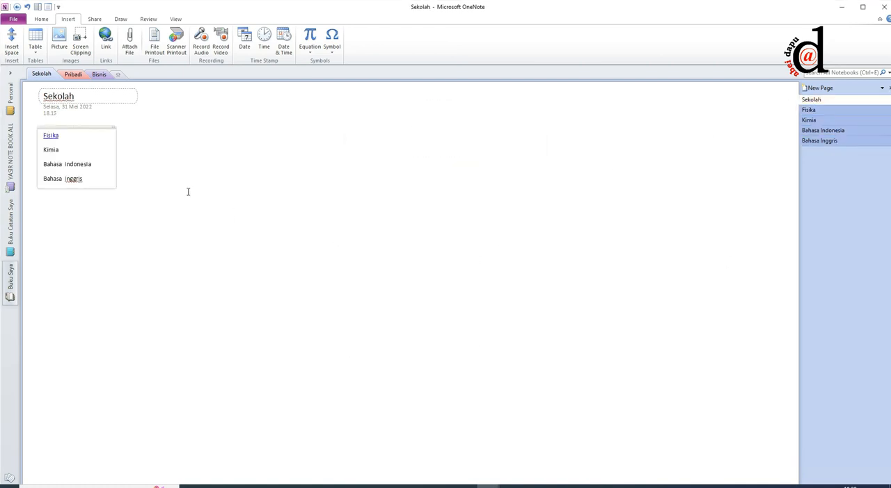
click(49, 137)
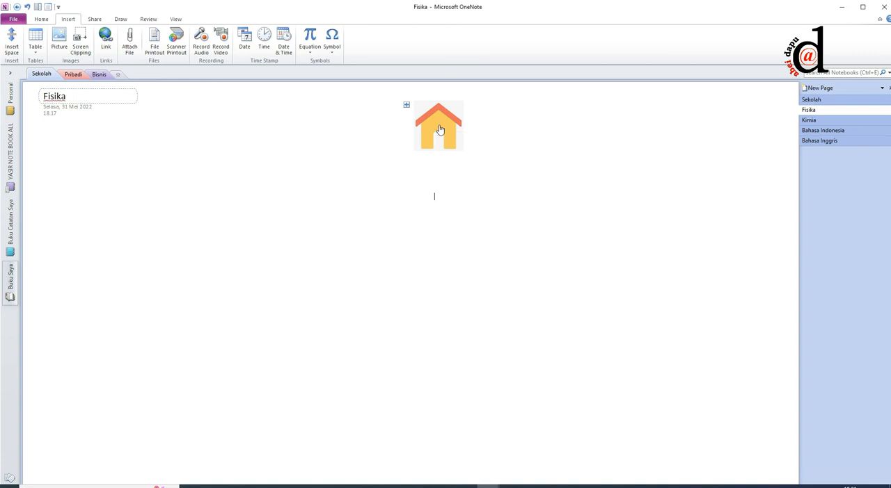
click(440, 130)
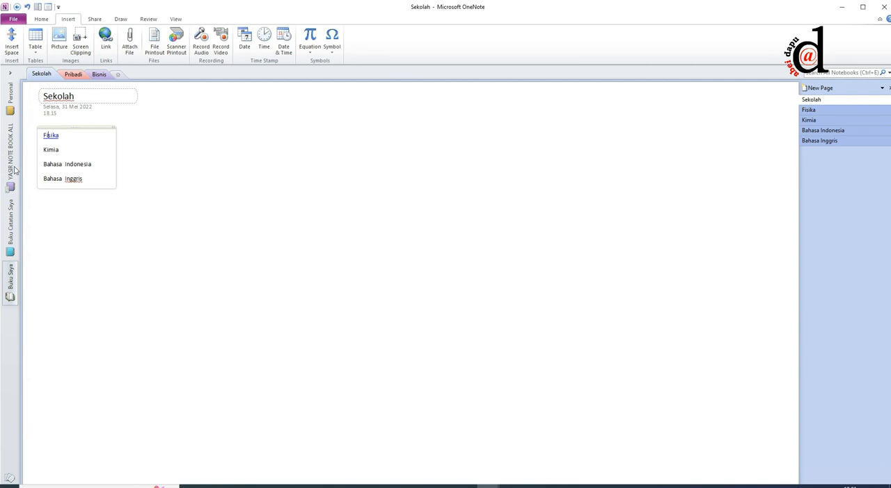
Step: Link the word Kimia in the Sekolah page's list to the Kimia page in Buku Saya's Sekolah section
drag(63, 150, 39, 151)
right_click(51, 149)
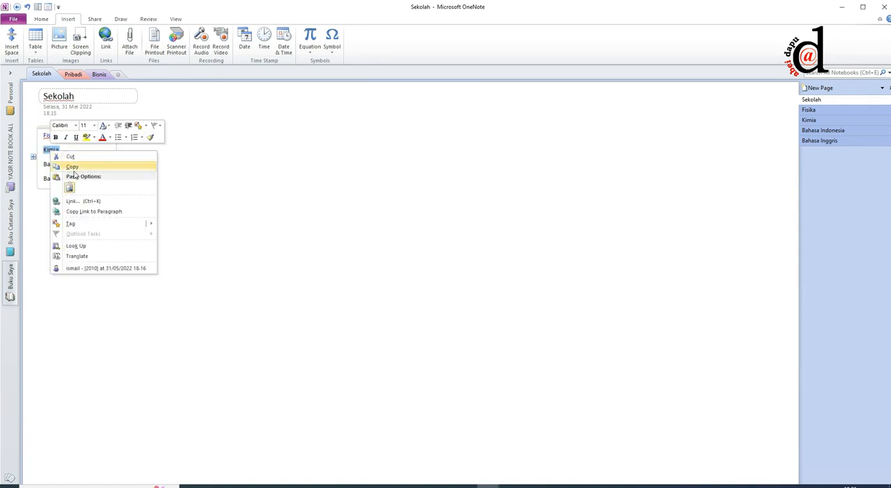
click(78, 202)
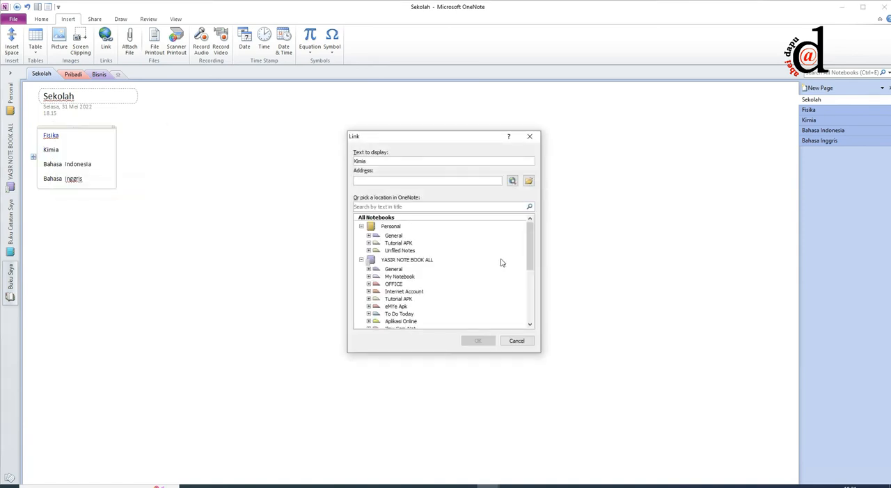
drag(530, 239, 533, 322)
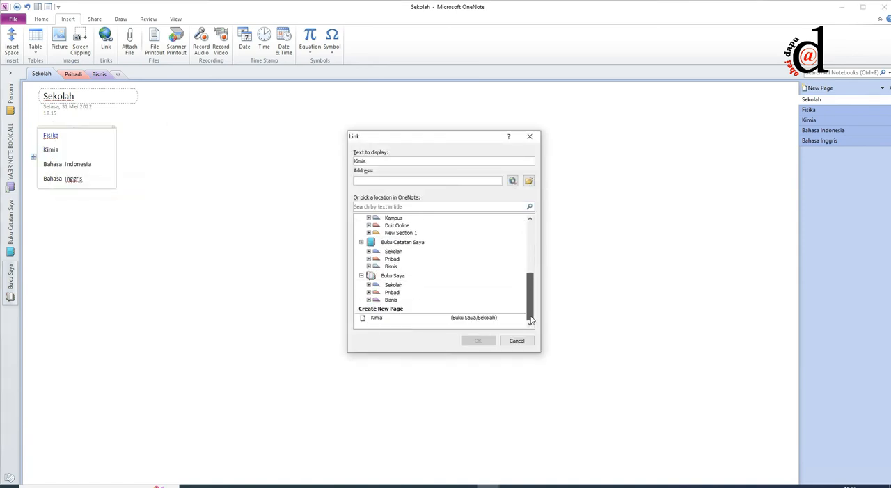
click(369, 286)
click(397, 307)
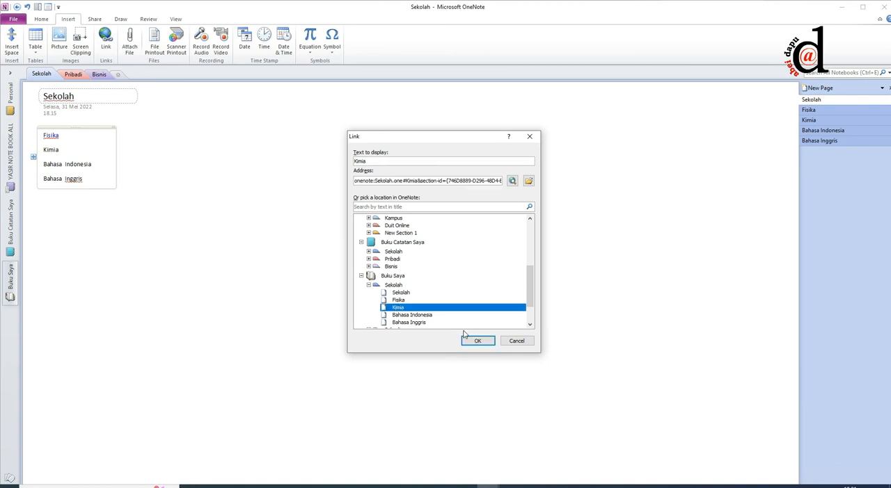
click(476, 341)
click(229, 239)
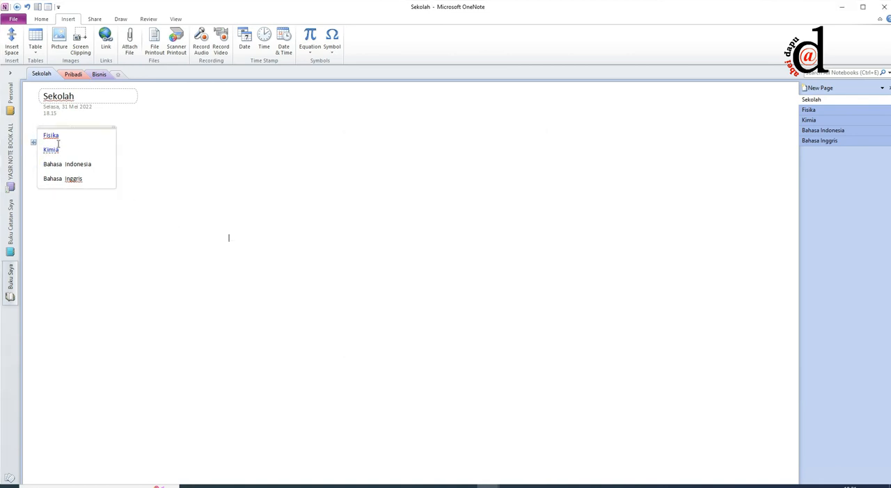
Step: Retitle the Sekolah page as Daftar Isi, with the subject list placed just below the title's date and time
drag(61, 126, 62, 148)
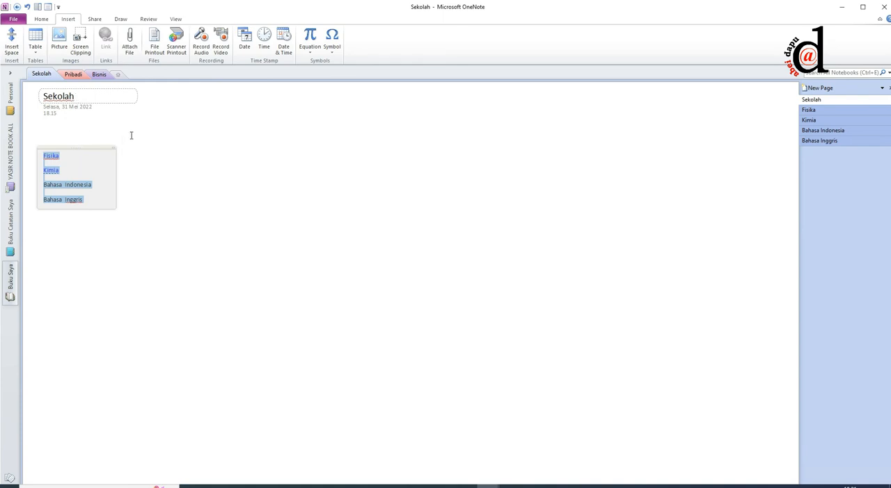
click(82, 96)
drag(82, 96, 30, 98)
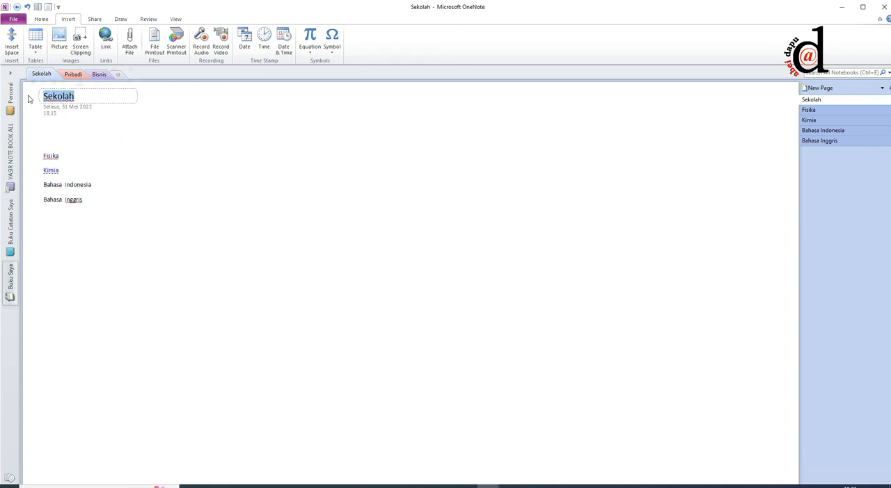
text(Dafta)
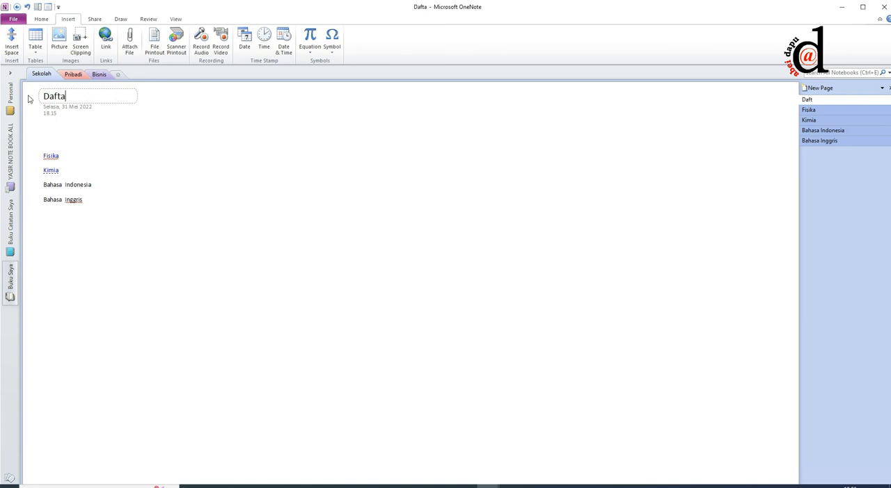
text(r Isi)
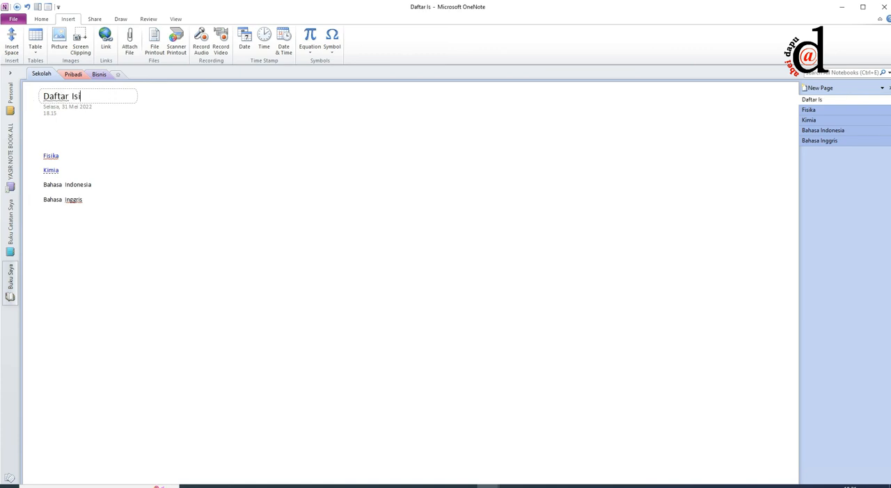
click(178, 154)
drag(56, 147, 56, 126)
click(147, 154)
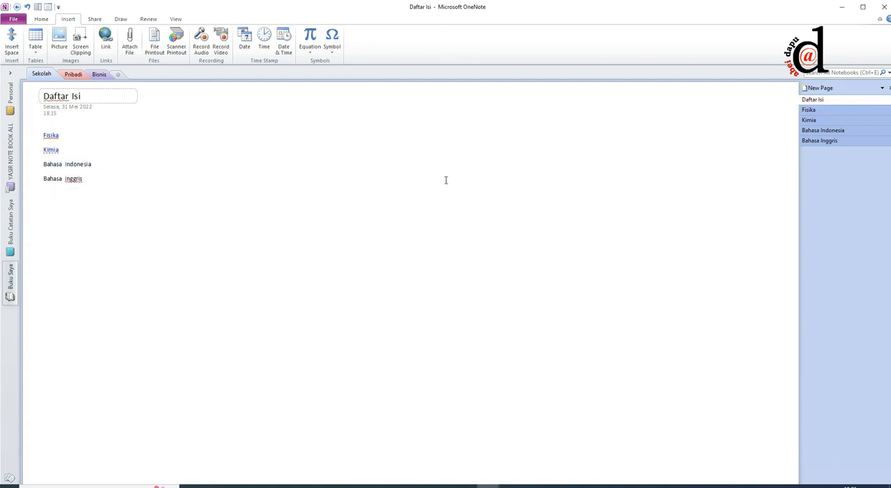
Step: Test the Fisika link, the house picture's return link to Daftar Isi, and the Kimia link
click(53, 136)
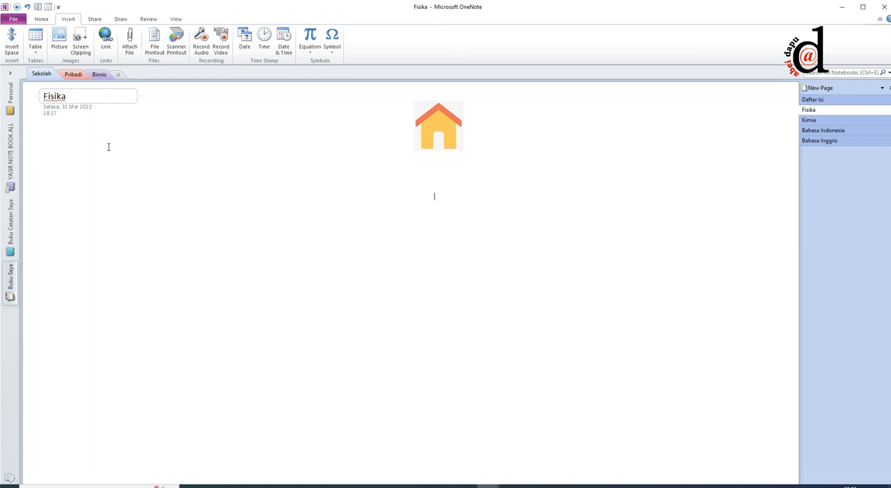
ctrl+click(438, 133)
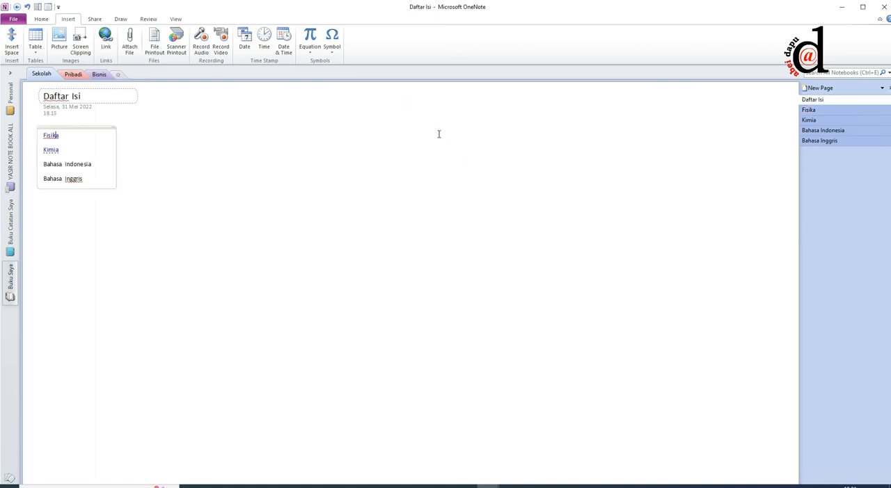
click(52, 150)
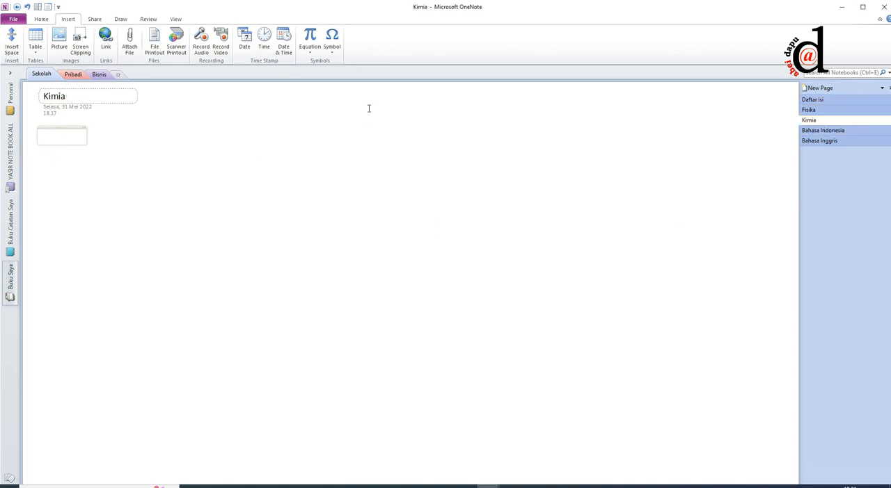
Step: Start a note below the title of the Fisika page with the date line "Senin, 20/1/2022" followed by a blank line
click(830, 110)
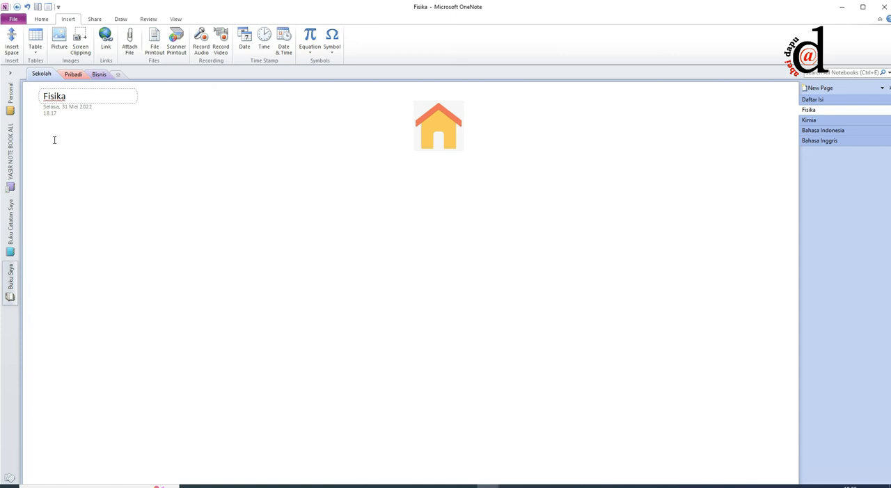
text(Senin, 20/1/2022)
key(Return)
Step: Add the line "Hari ini belajar tentang" followed by a row of dots to the Fisika note
key(Return)
text(Hari ini belajar tentang ..........................)
key(Return)
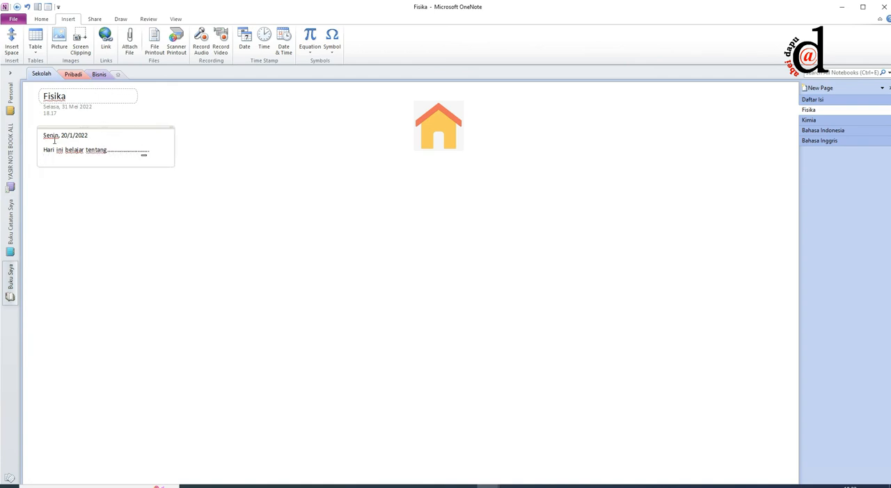
Step: Add the line "Dalam pembahasannya" followed by a row of dots to the Fisika note
text(dalam pembahasannya....................)
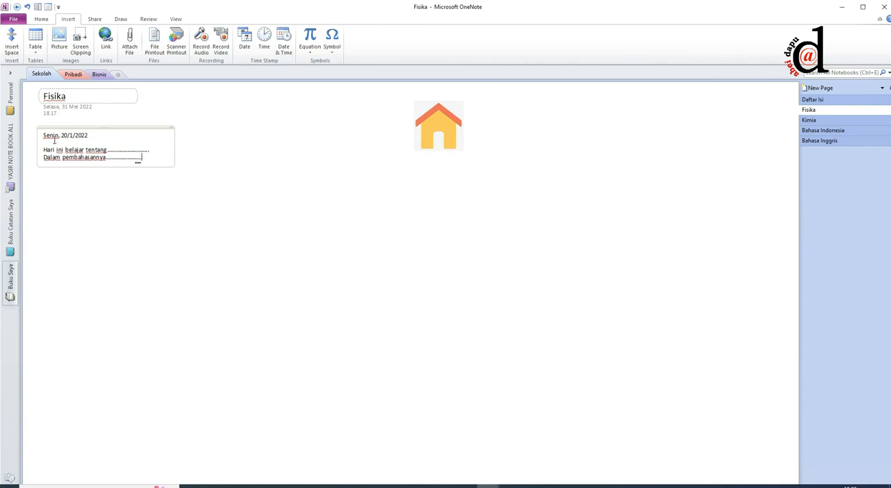
Step: Try an audio recording below the Fisika note and delete the inserted recording
click(43, 184)
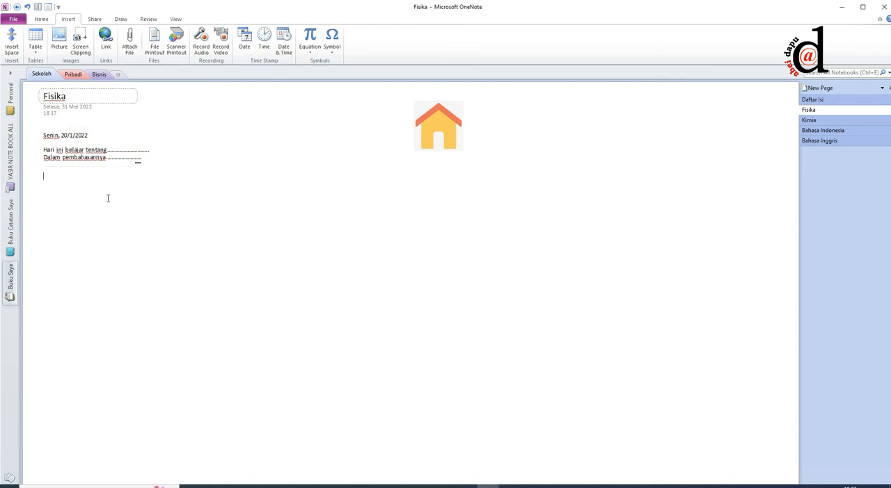
click(200, 46)
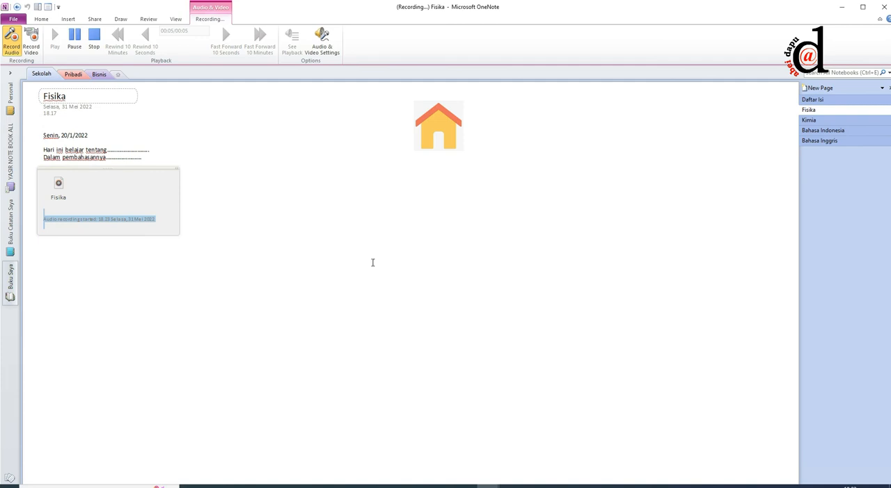
key(Delete)
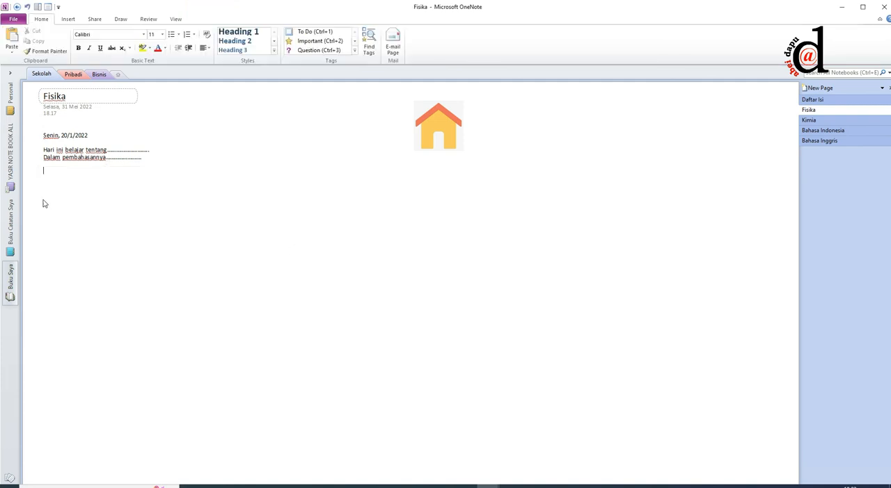
Step: Look through the Pribadi and Bisnis sections of the notebook and return to the Sekolah section
click(68, 78)
click(41, 75)
click(68, 78)
click(93, 77)
click(74, 75)
click(40, 75)
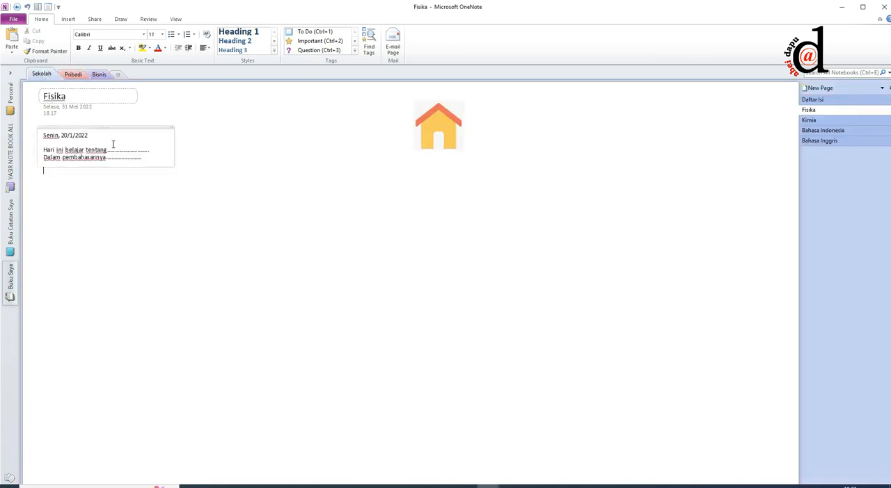
click(69, 75)
click(98, 76)
click(36, 75)
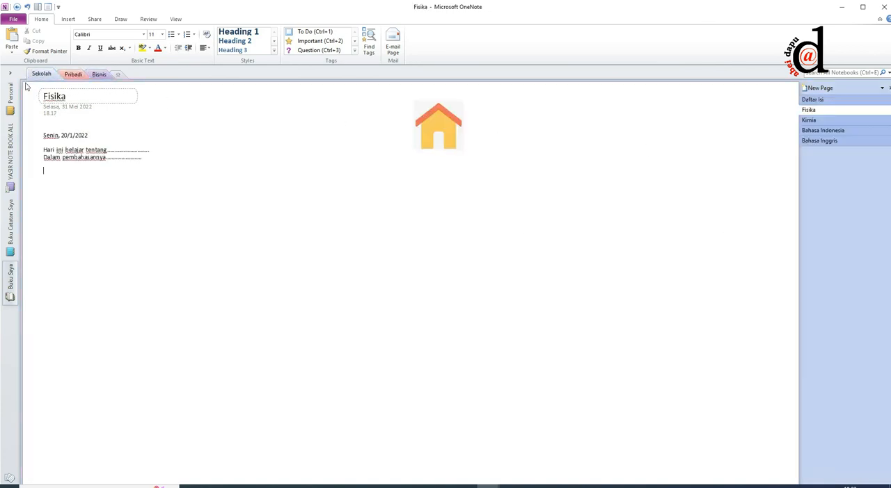
Step: Open the Personal notebook and examine its guide page on notebooks, sections, pages and the work, home and school examples
click(6, 98)
scroll(316, 313, down, 3)
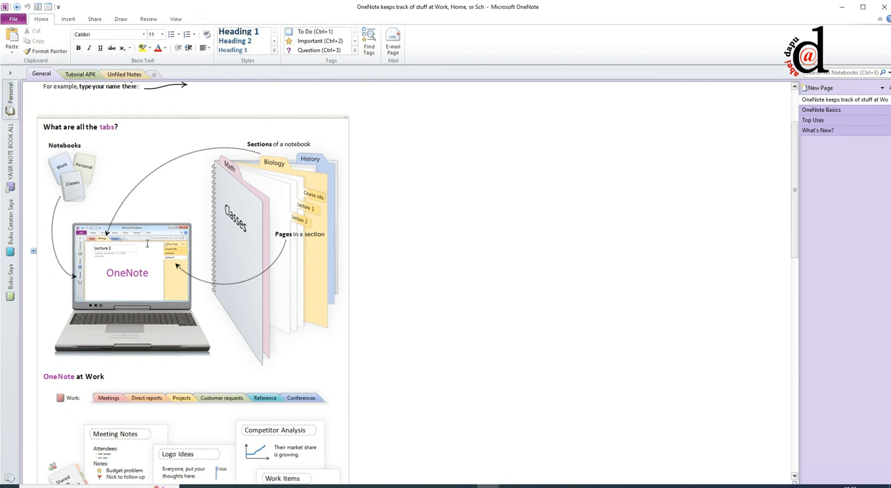
scroll(146, 243, down, 4)
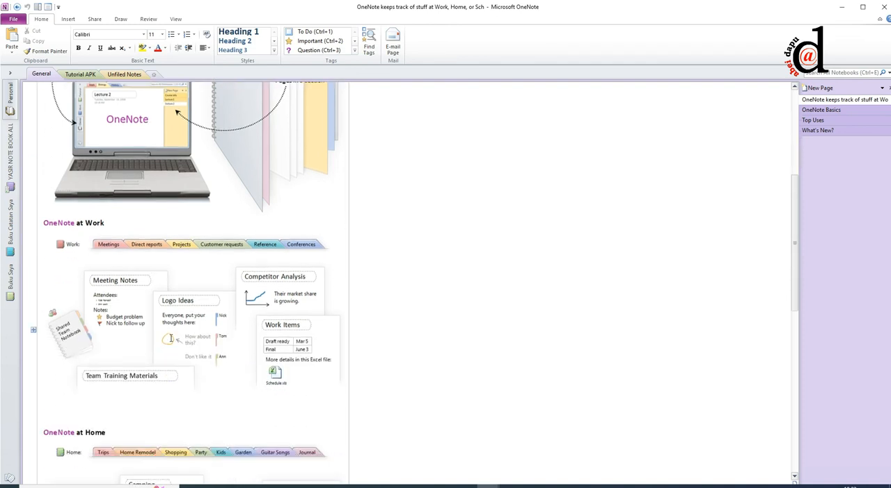
scroll(172, 338, down, 1)
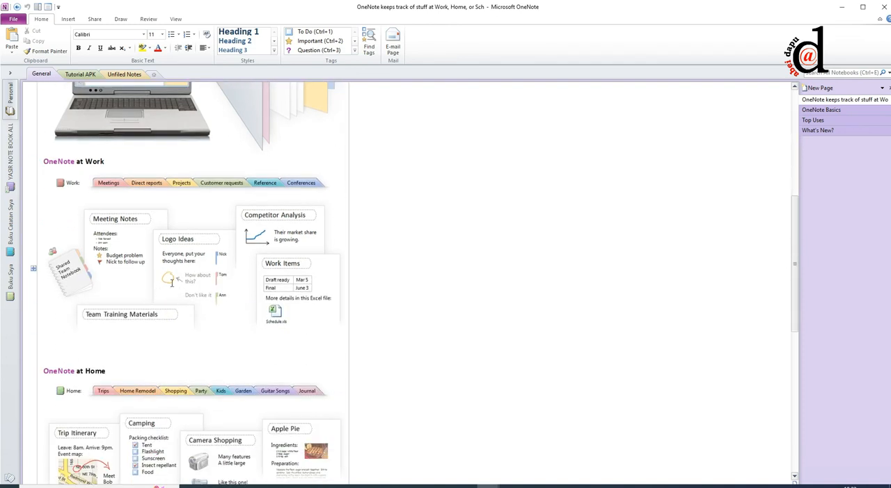
scroll(200, 306, down, 3)
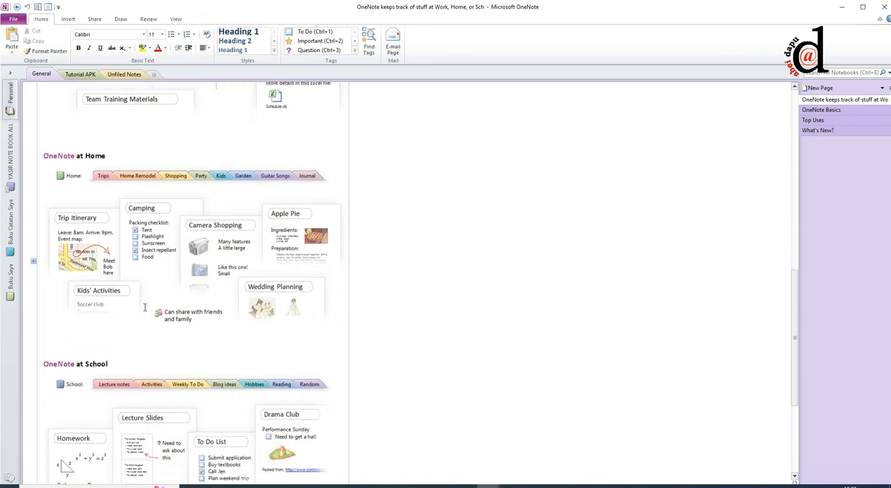
scroll(185, 327, down, 1)
scroll(184, 327, down, 3)
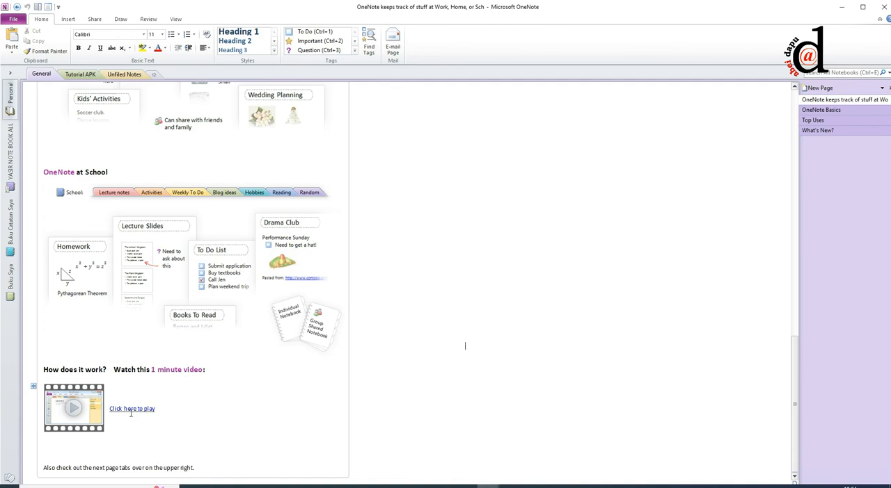
scroll(131, 413, up, 4)
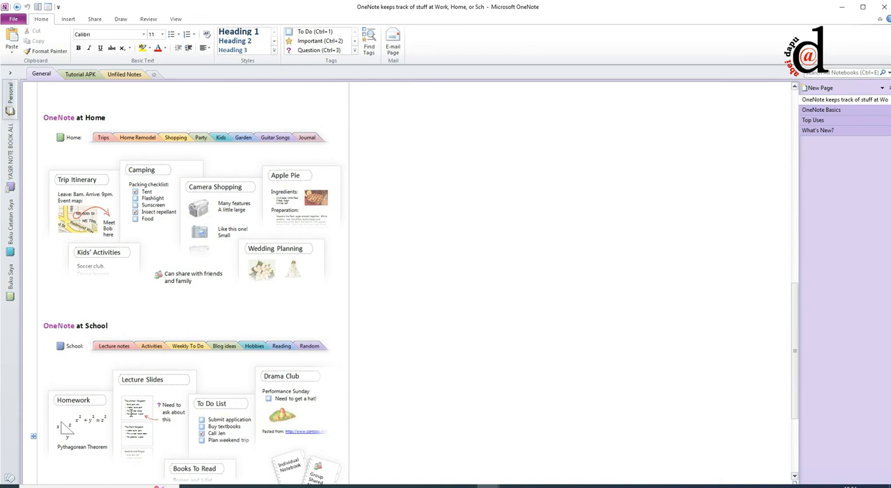
scroll(131, 413, up, 15)
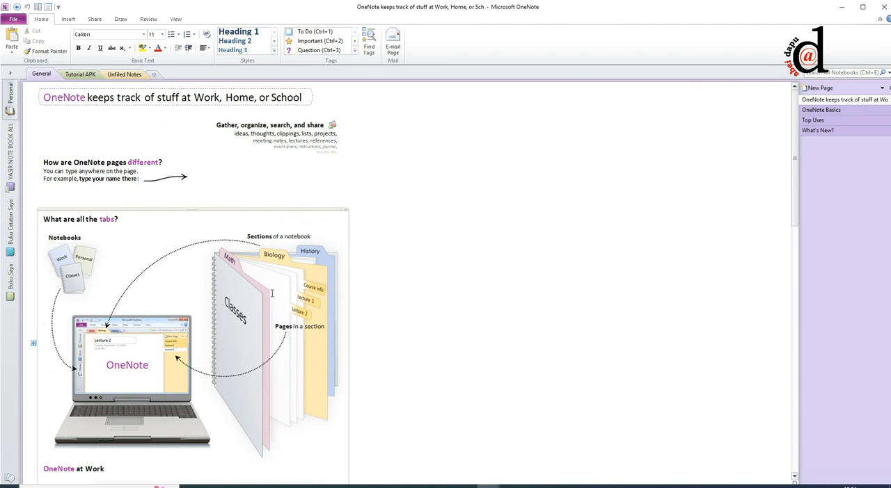
scroll(547, 179, down, 1)
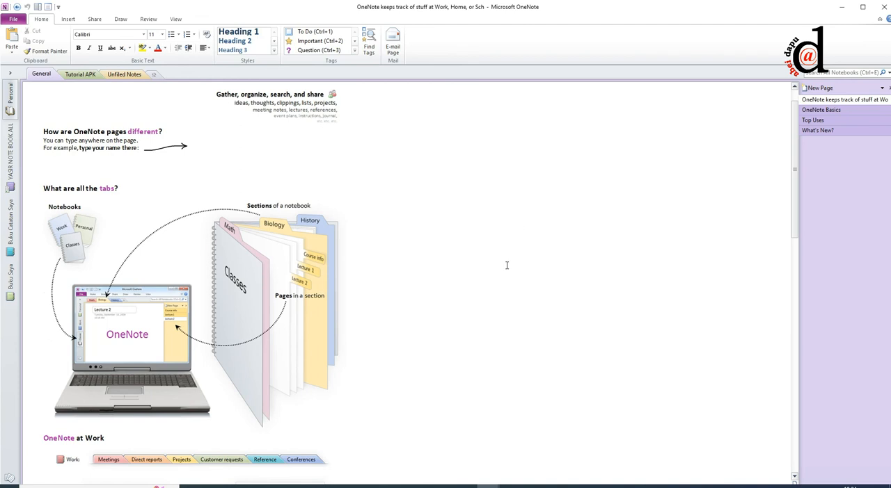